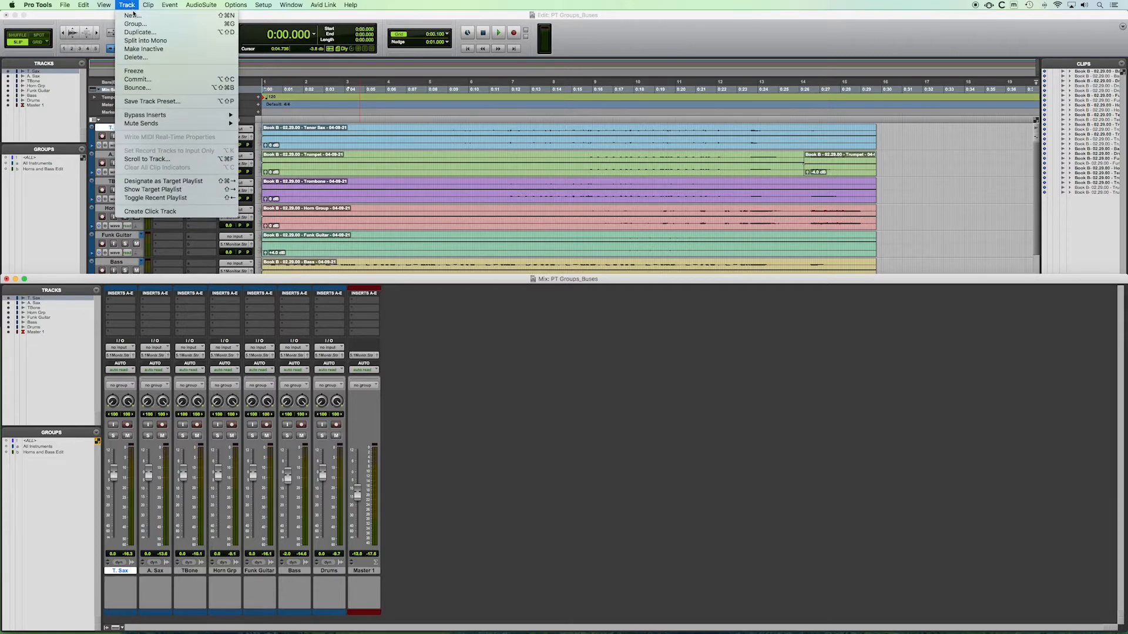
Step: Create one new stereo Aux Input track named "Mix Bus"
click(132, 16)
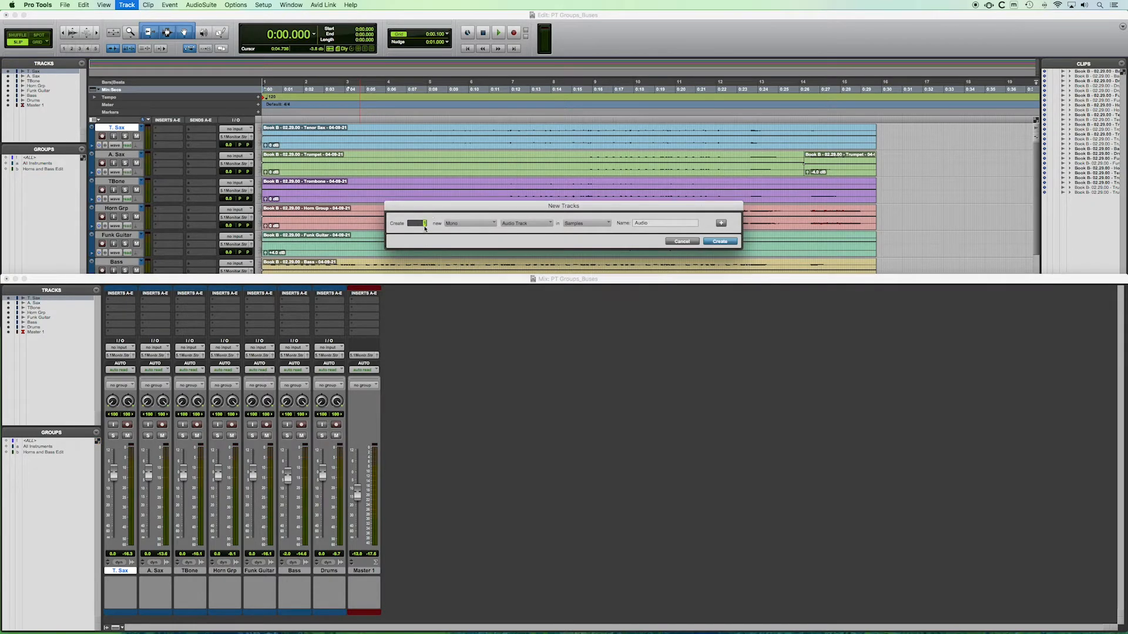
click(477, 225)
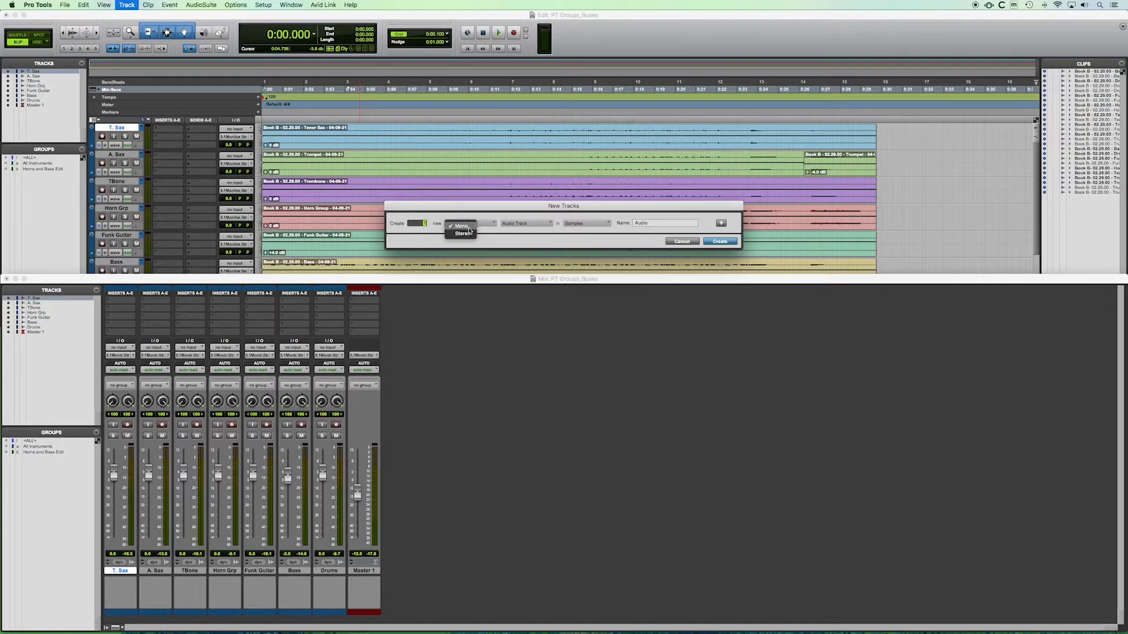
click(468, 235)
click(529, 223)
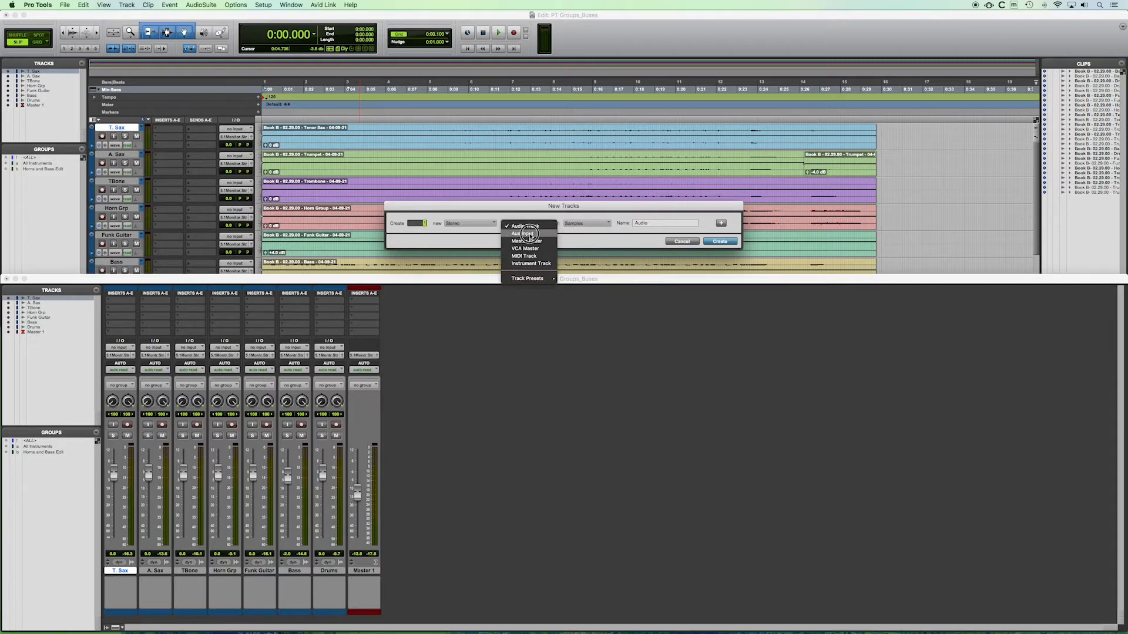
click(529, 233)
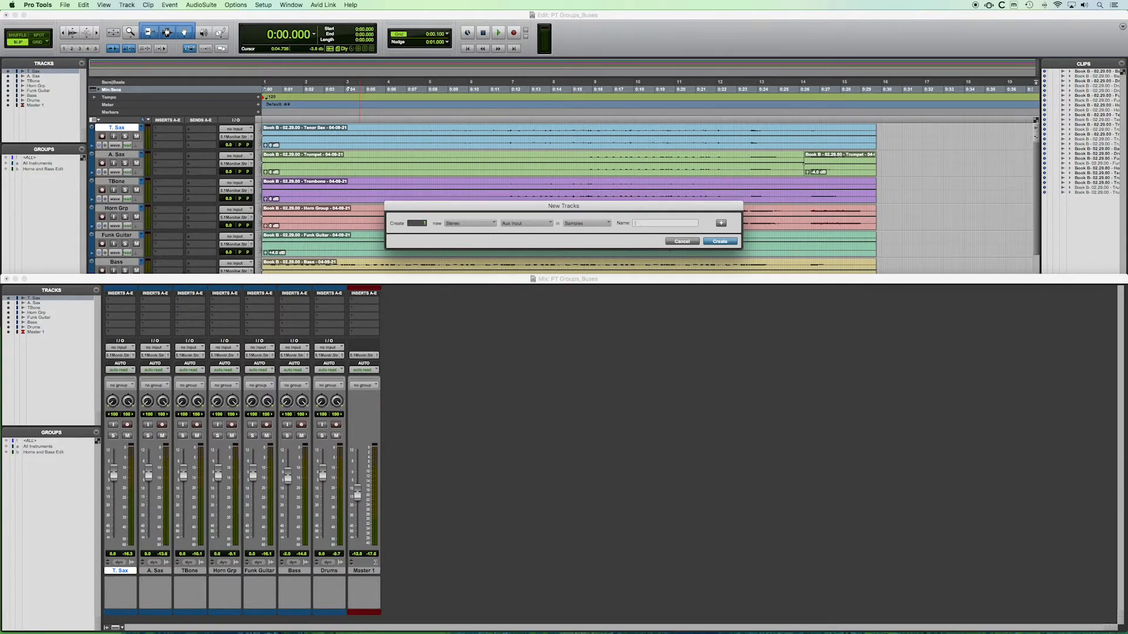
text(Mix Bus)
click(732, 240)
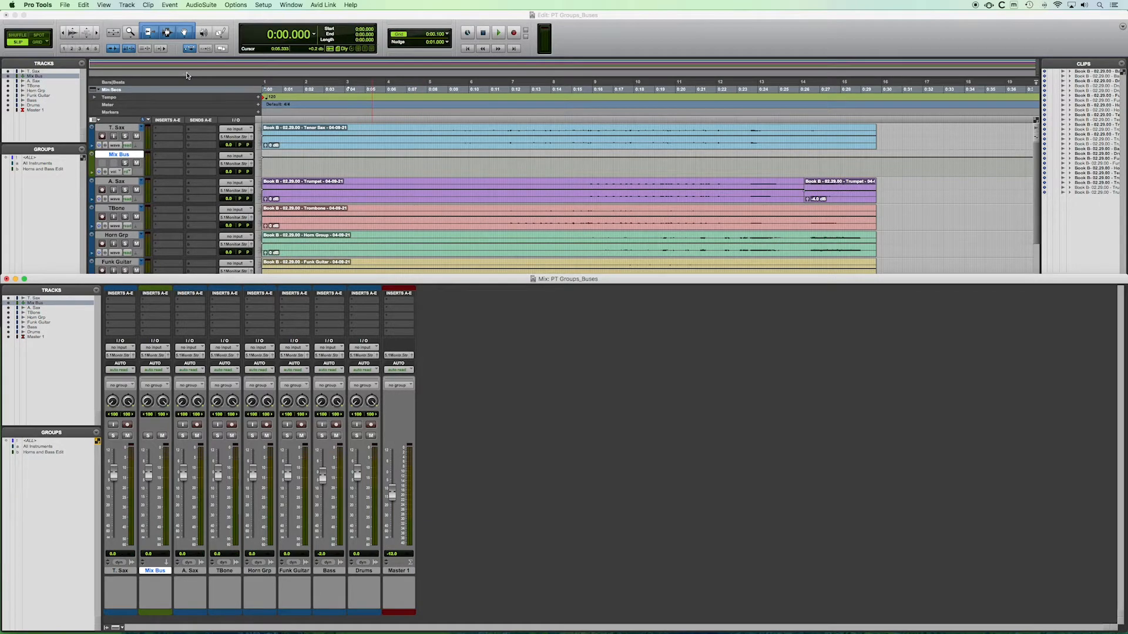
Step: Make the Edit window taller and move the Mix Bus track down between Drums and Master 1
click(293, 168)
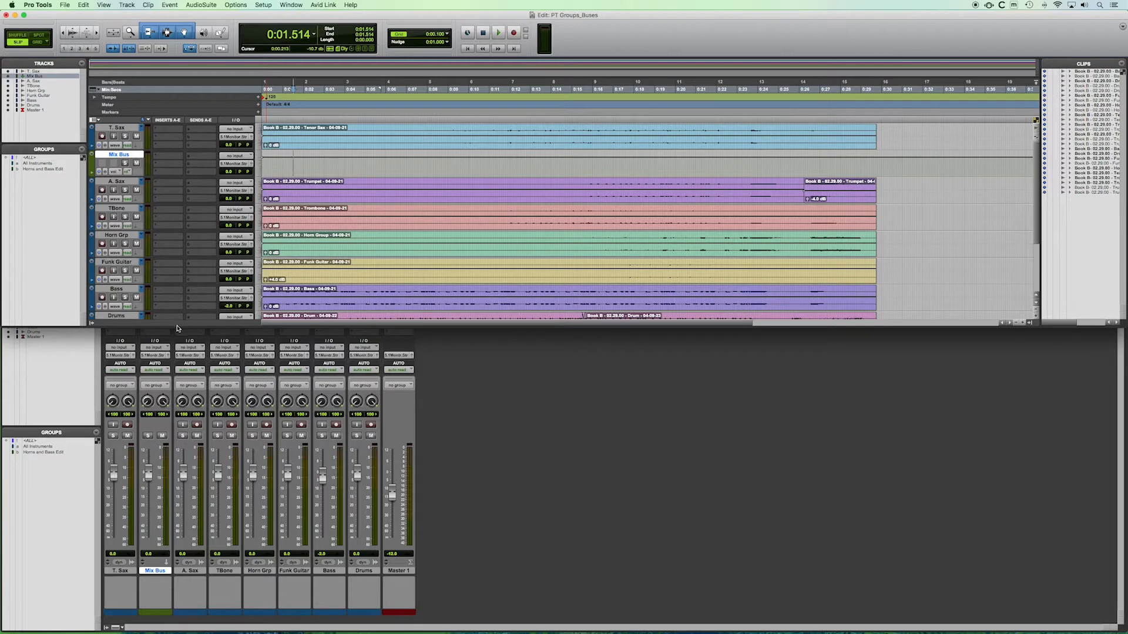
drag(176, 328, 167, 401)
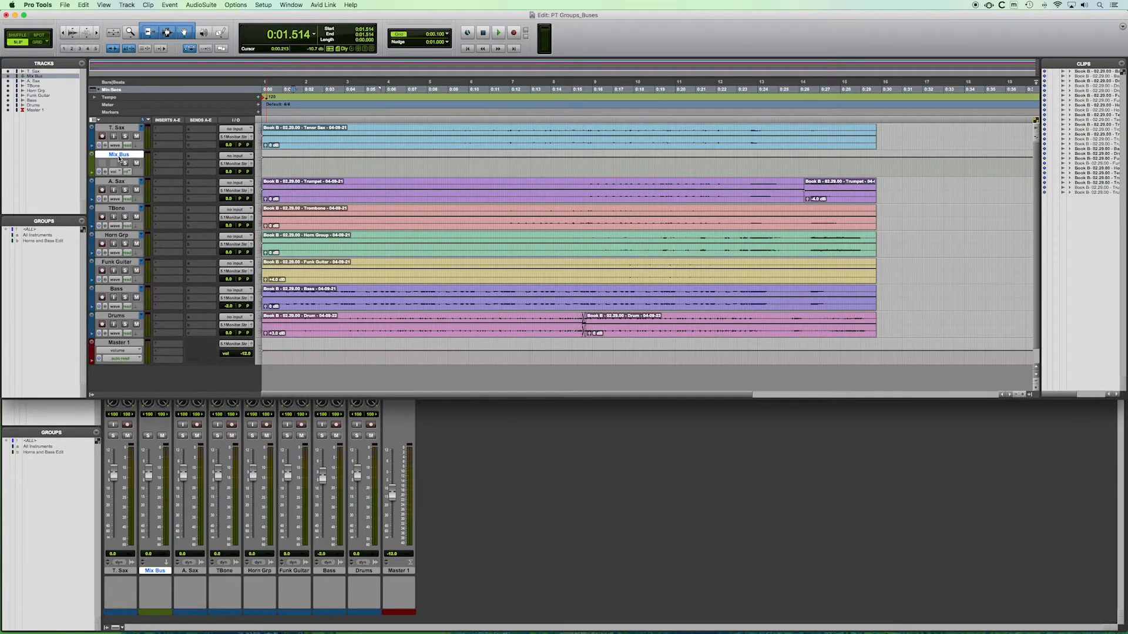
drag(117, 156, 129, 337)
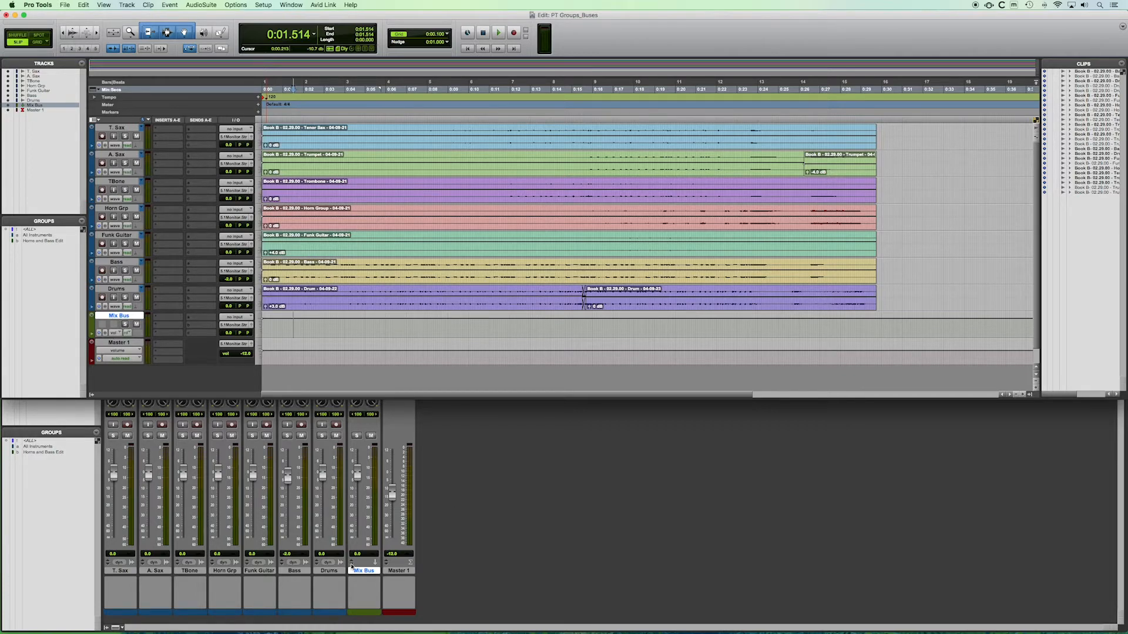
mouse_move(103, 315)
mouse_down()
mouse_move(120, 290)
mouse_move(117, 333)
mouse_up()
click(487, 501)
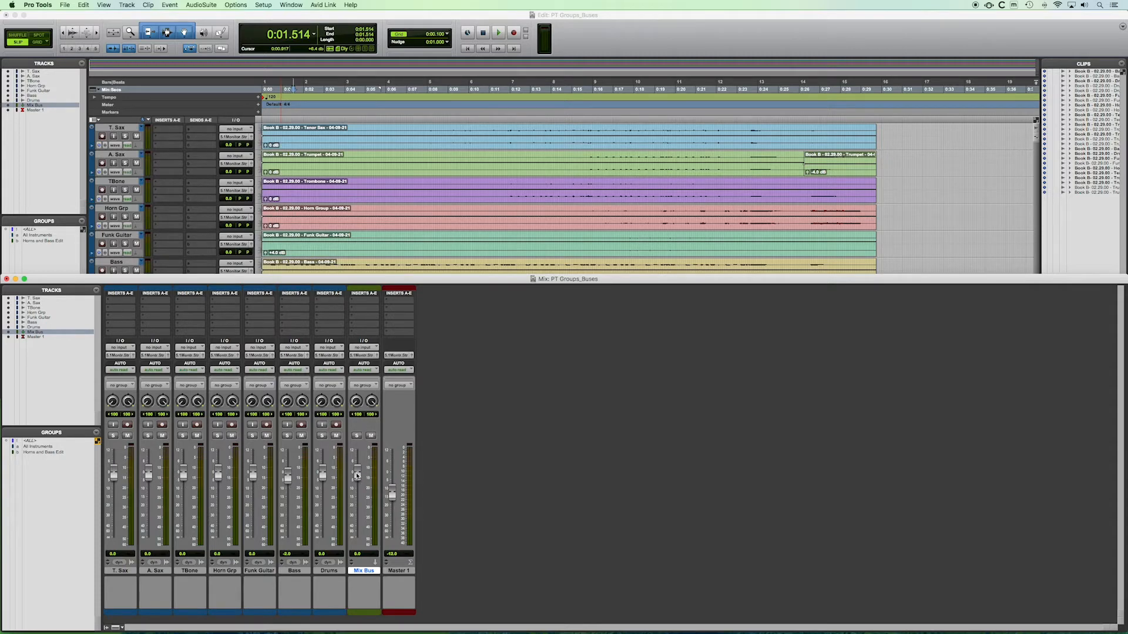
mouse_move(358, 477)
mouse_down()
mouse_move(358, 489)
mouse_move(357, 471)
mouse_up()
Step: Create one new stereo Aux Input track named "Mix - Rhythm Section"
click(132, 5)
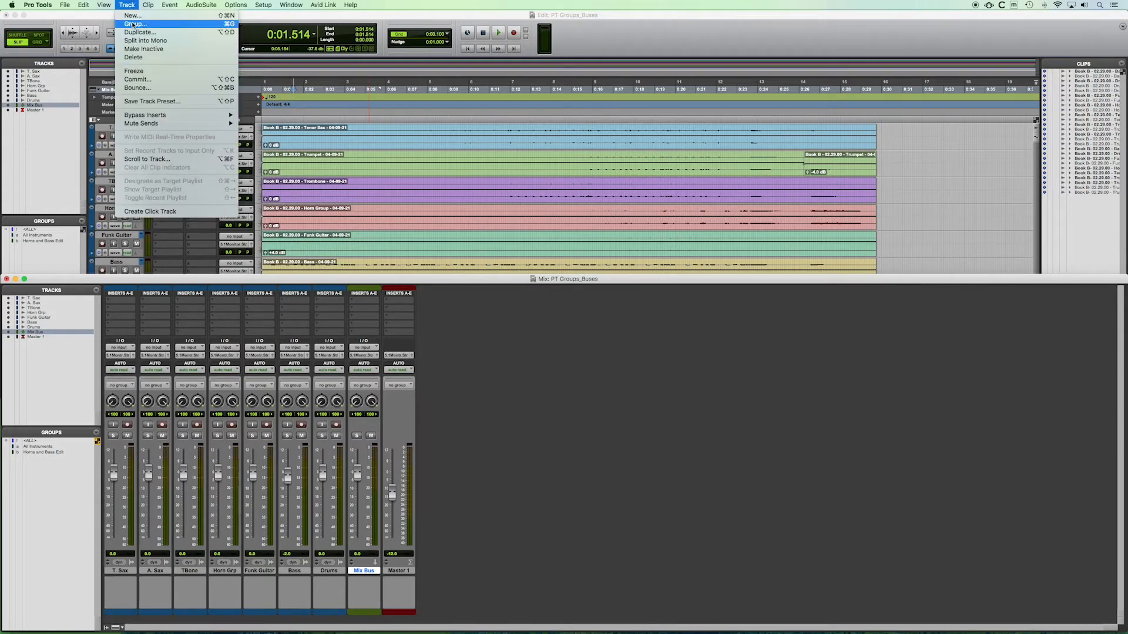
click(133, 16)
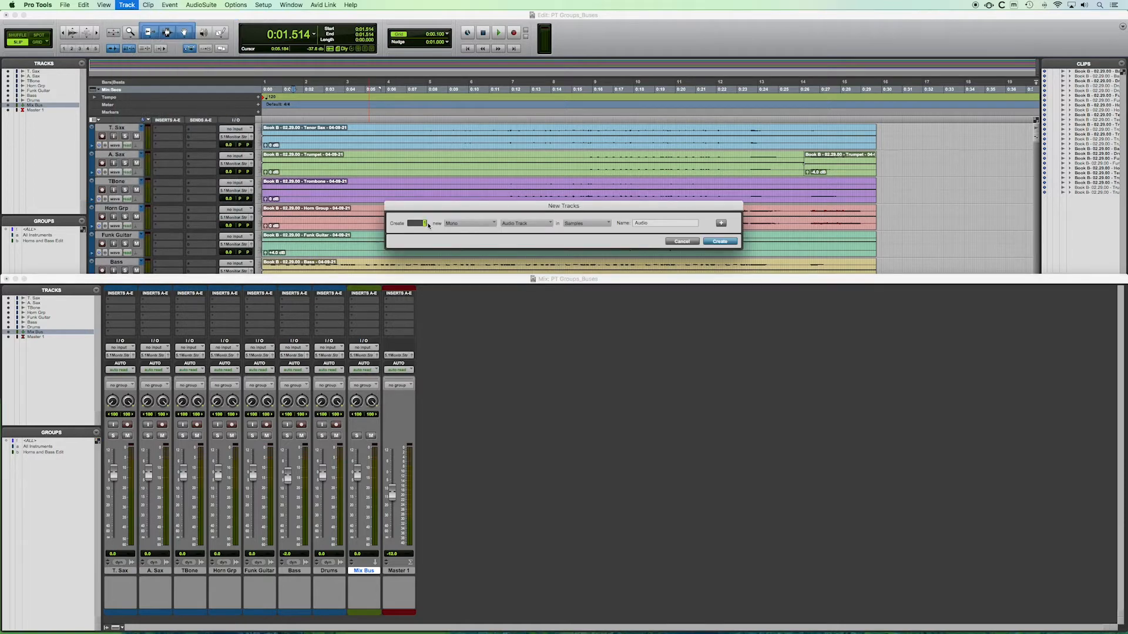
click(469, 225)
click(466, 238)
click(513, 224)
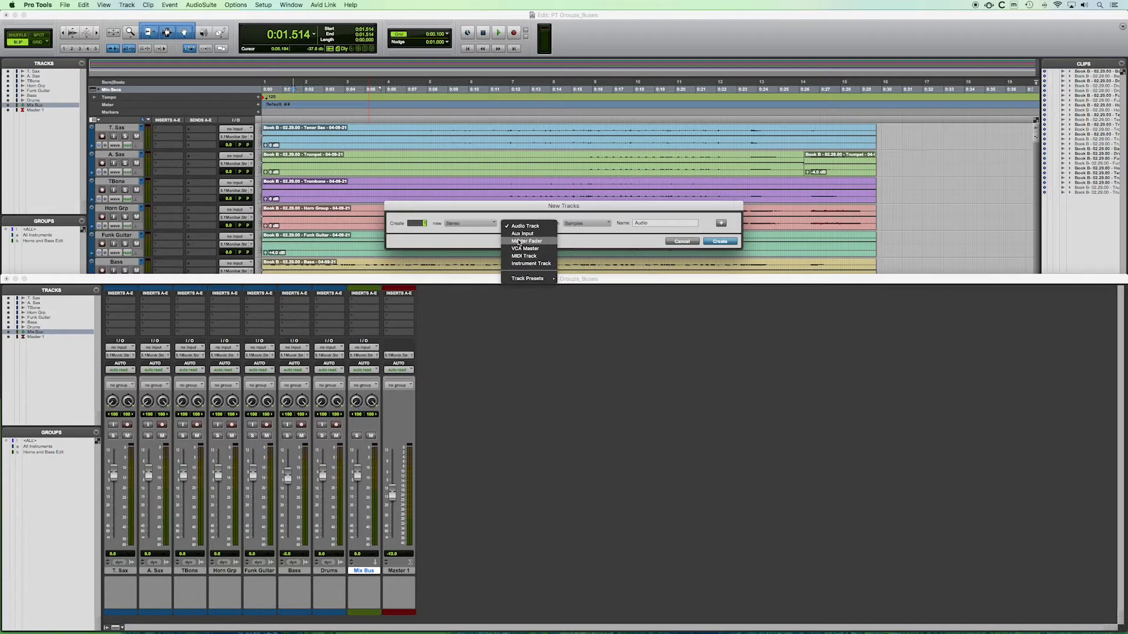
click(518, 233)
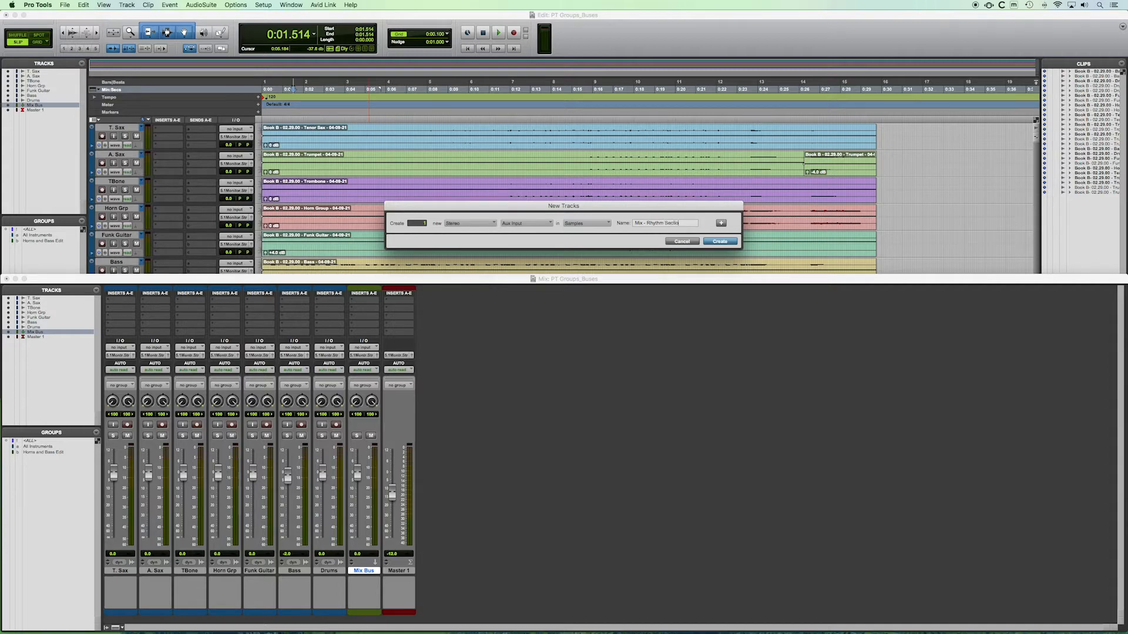
click(719, 242)
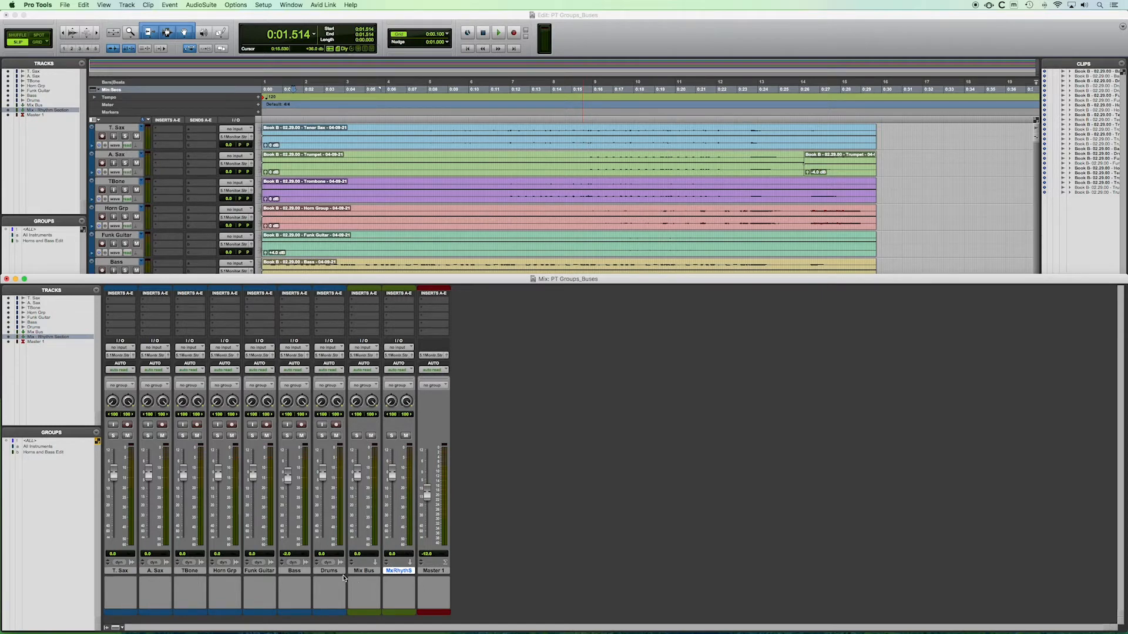
Step: Rename the Mix Bus track as "Mix Bus - Horns"
double_click(361, 571)
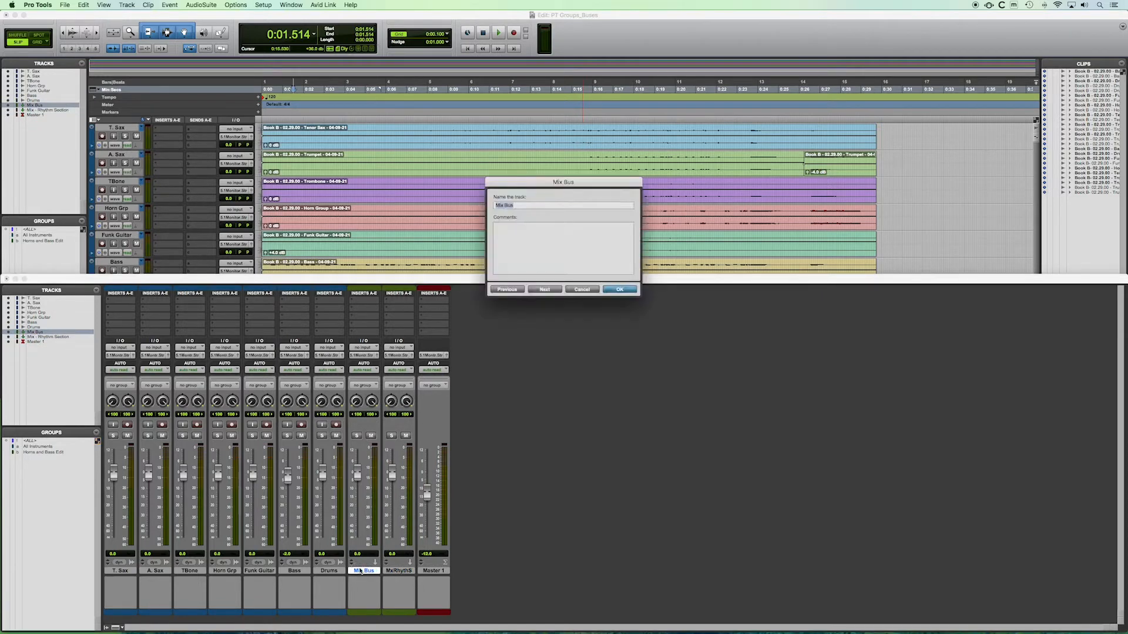
click(518, 206)
click(622, 289)
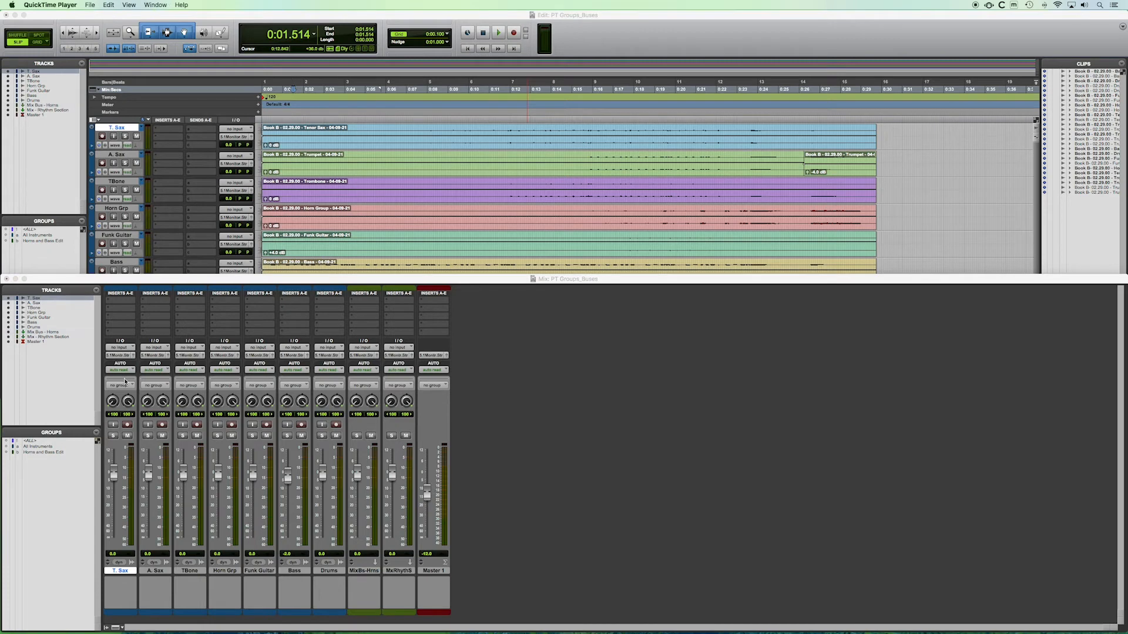
Step: Route the outputs of the T. Sax and A. Sax tracks individually to Bus 1-2 (Stereo)
click(119, 355)
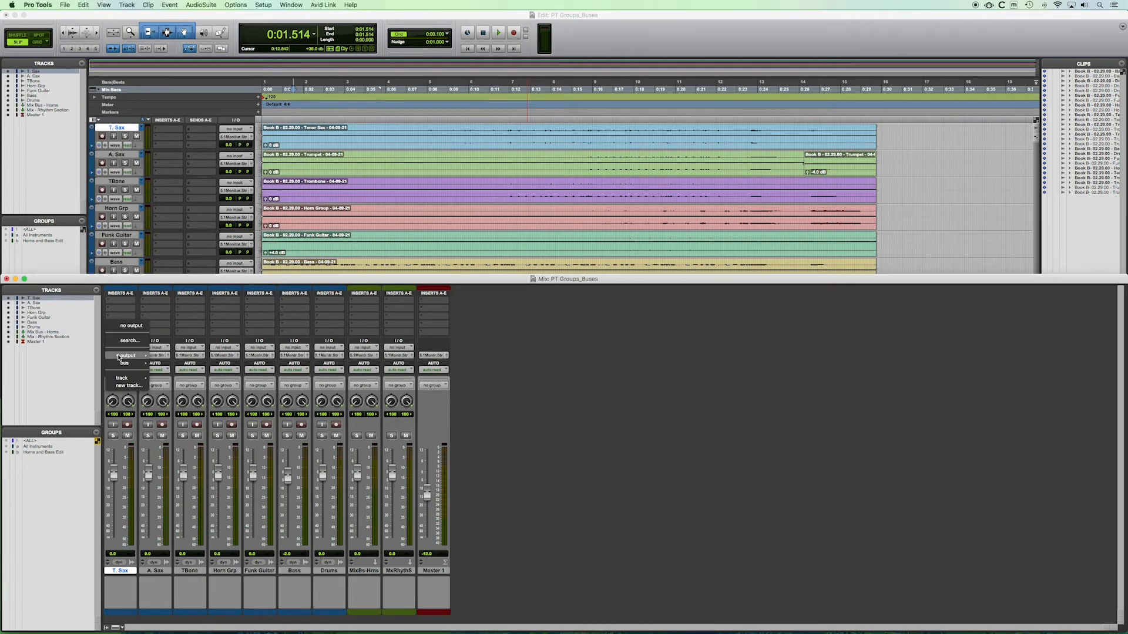
mouse_move(121, 356)
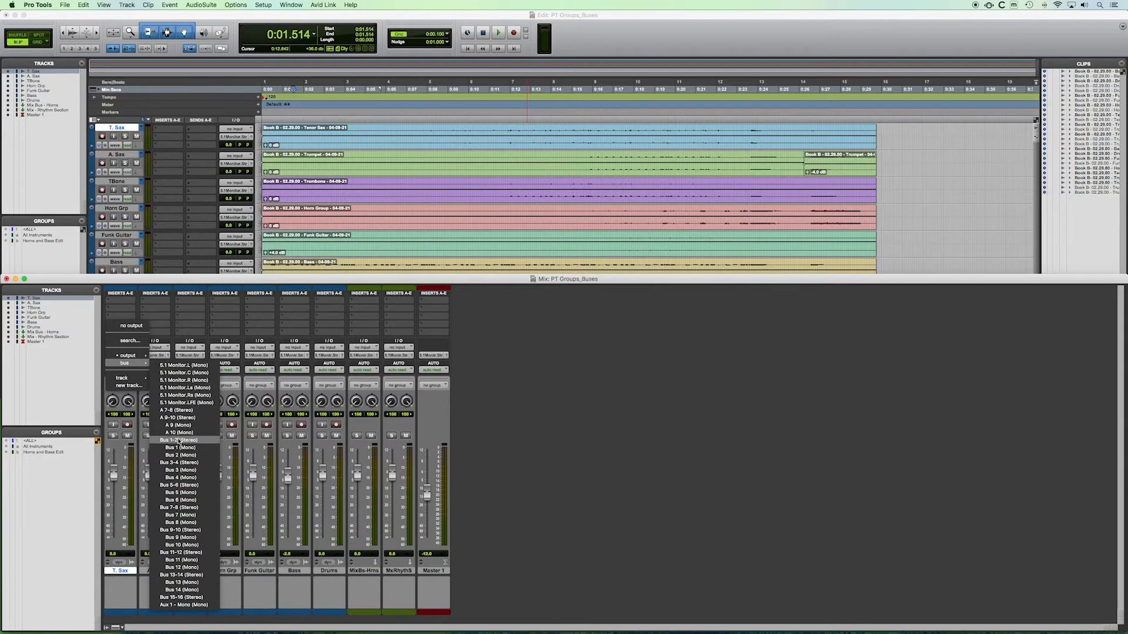
click(179, 440)
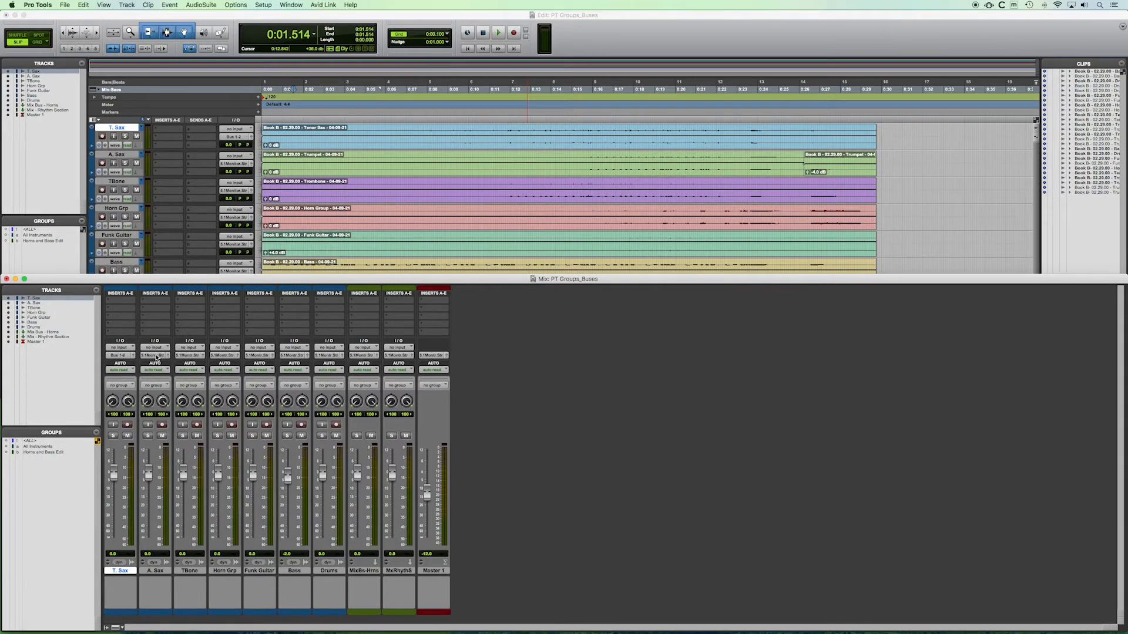
click(156, 355)
mouse_move(162, 363)
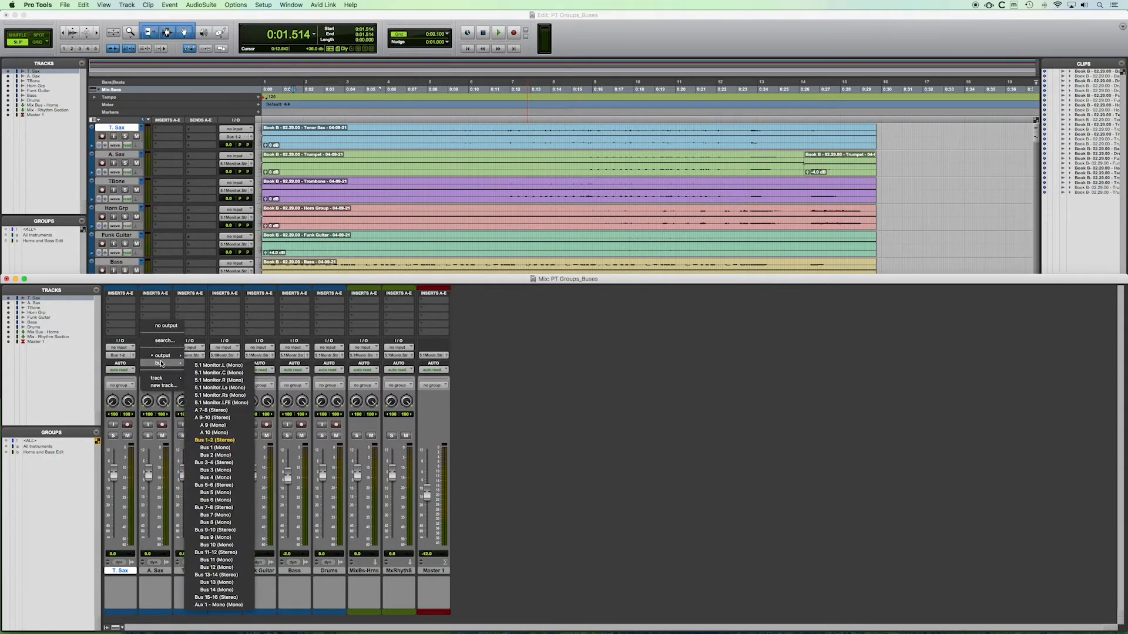
click(214, 441)
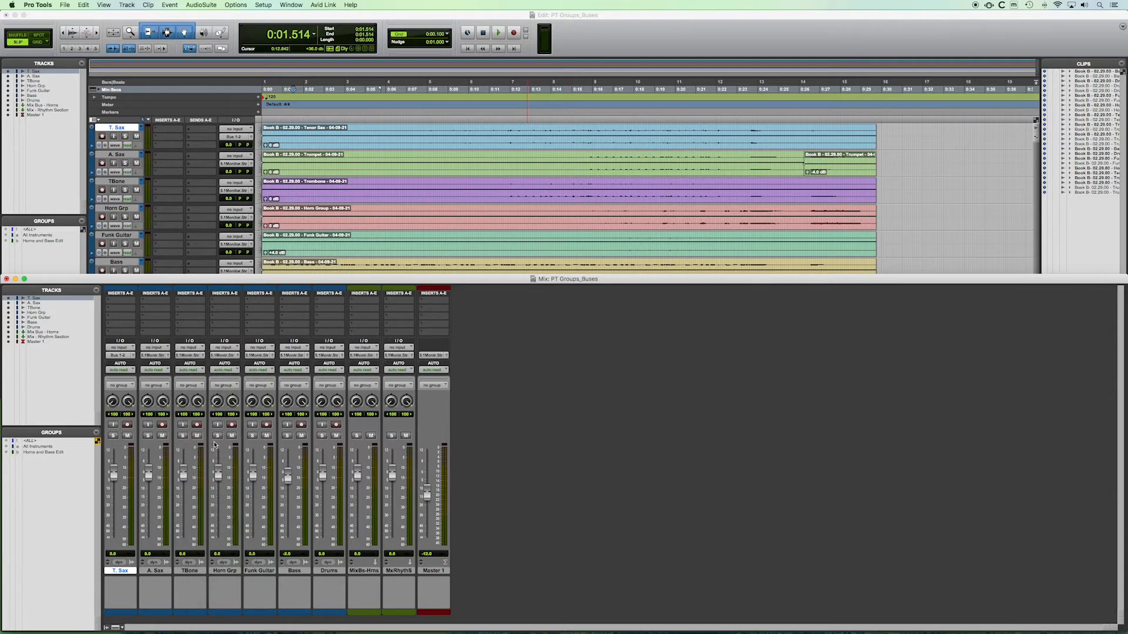
Step: Select the tracks from T. Sax through Horn Grp and route all their outputs together to Bus 1-2 (Stereo)
shift+click(225, 572)
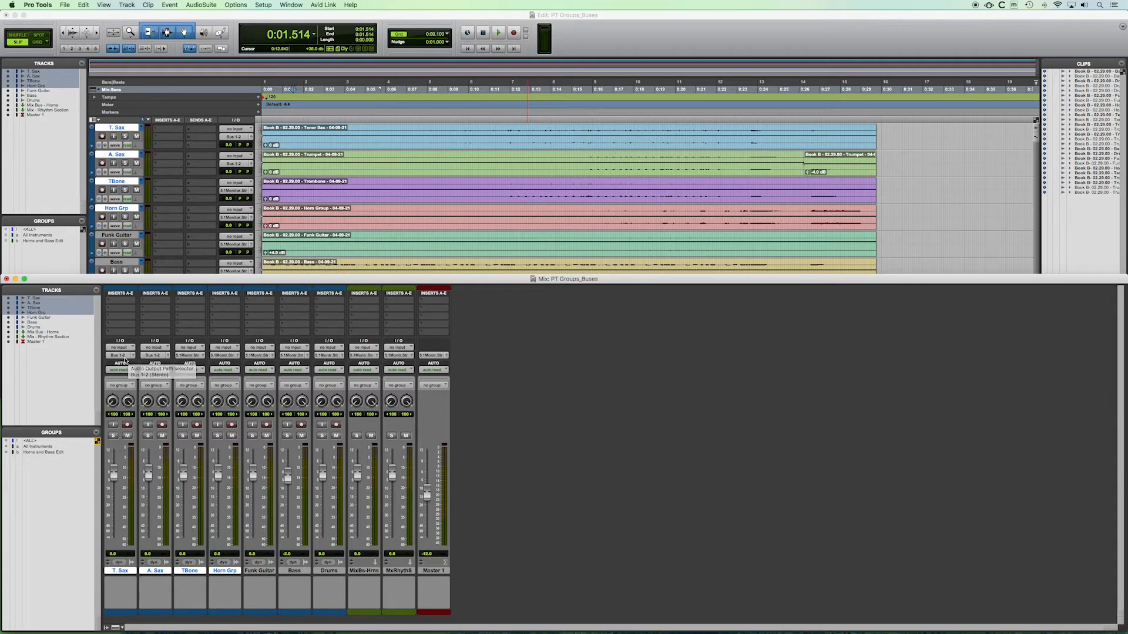
click(121, 356)
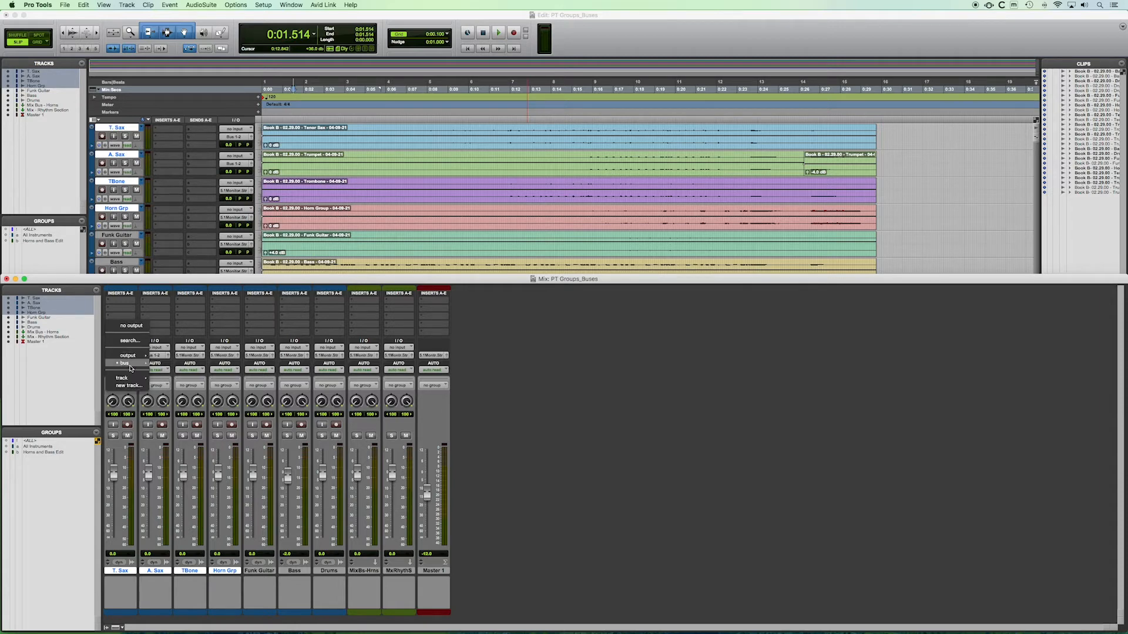
mouse_move(126, 363)
alt+shift+click(180, 440)
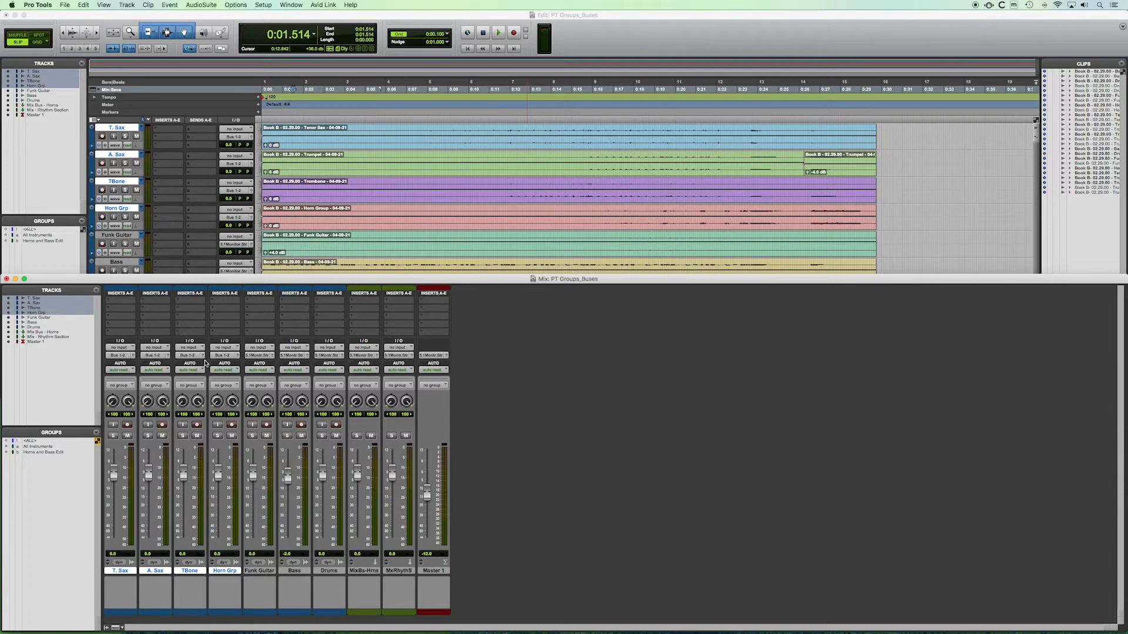
Step: Route the outputs of Funk Guitar, Bass and Drums together to Bus 3-4 (Stereo), and check the routing in the Edit window
click(259, 571)
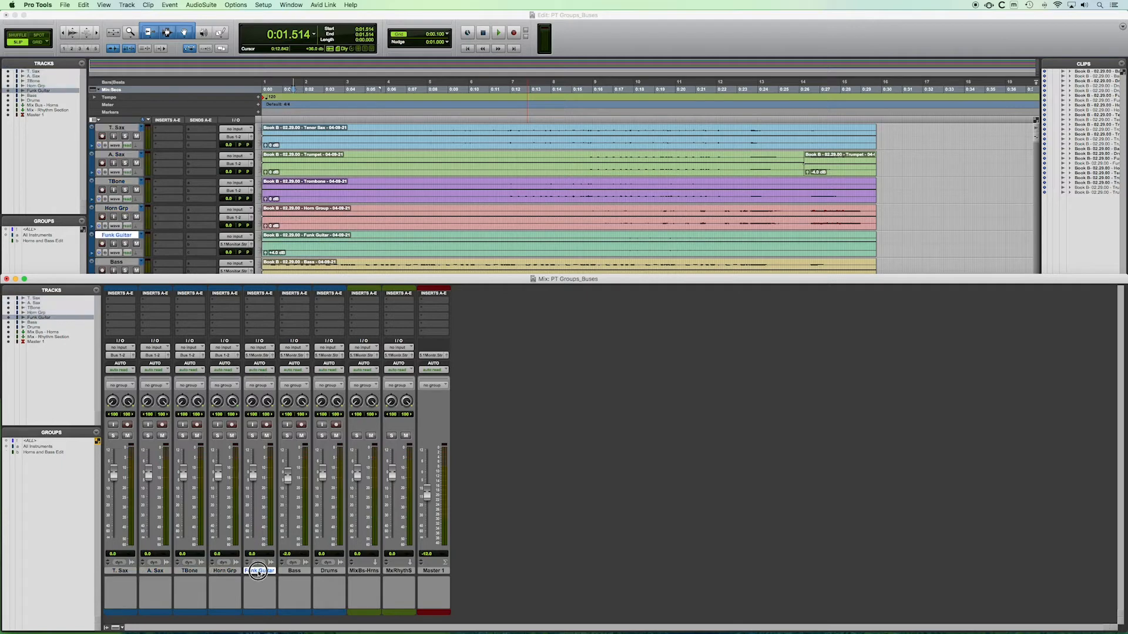
shift+click(326, 572)
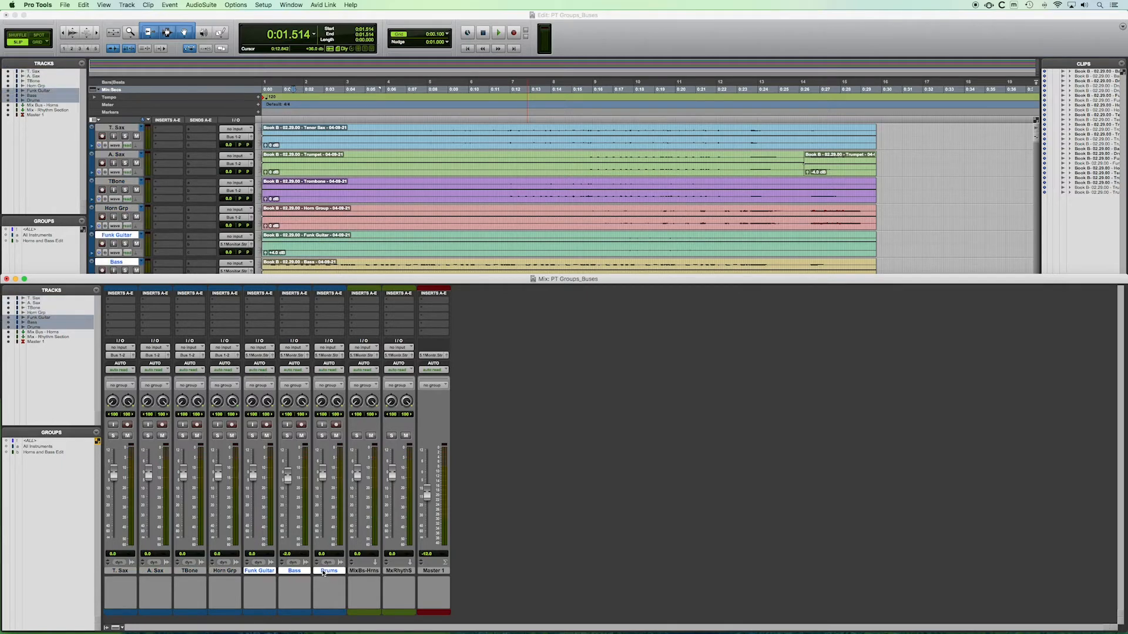
click(257, 358)
mouse_move(276, 363)
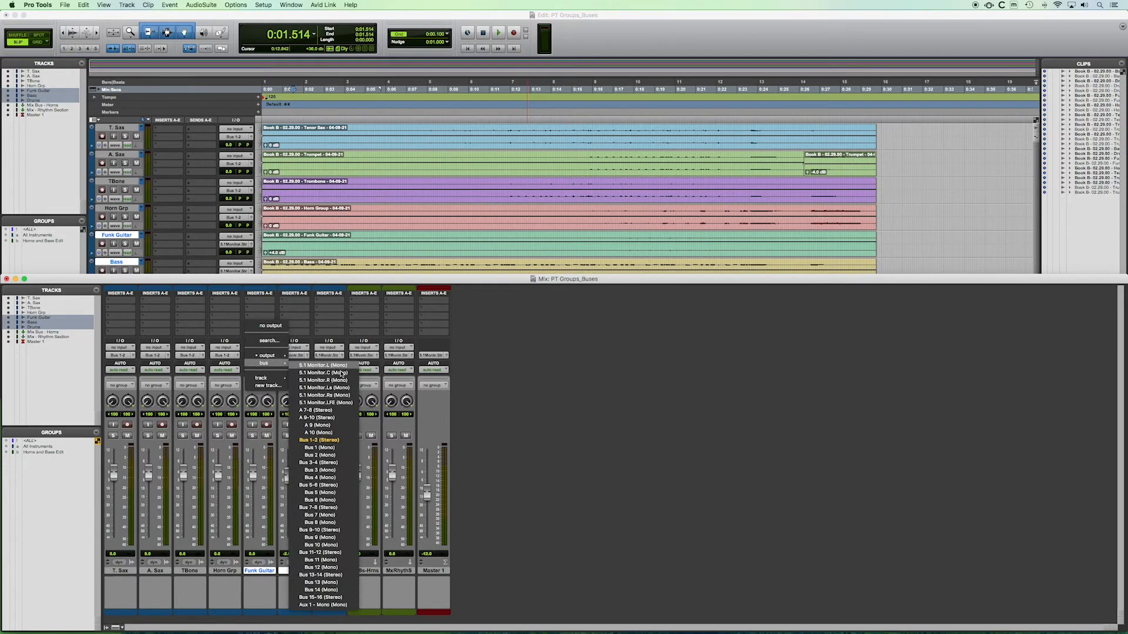
alt+shift+click(315, 463)
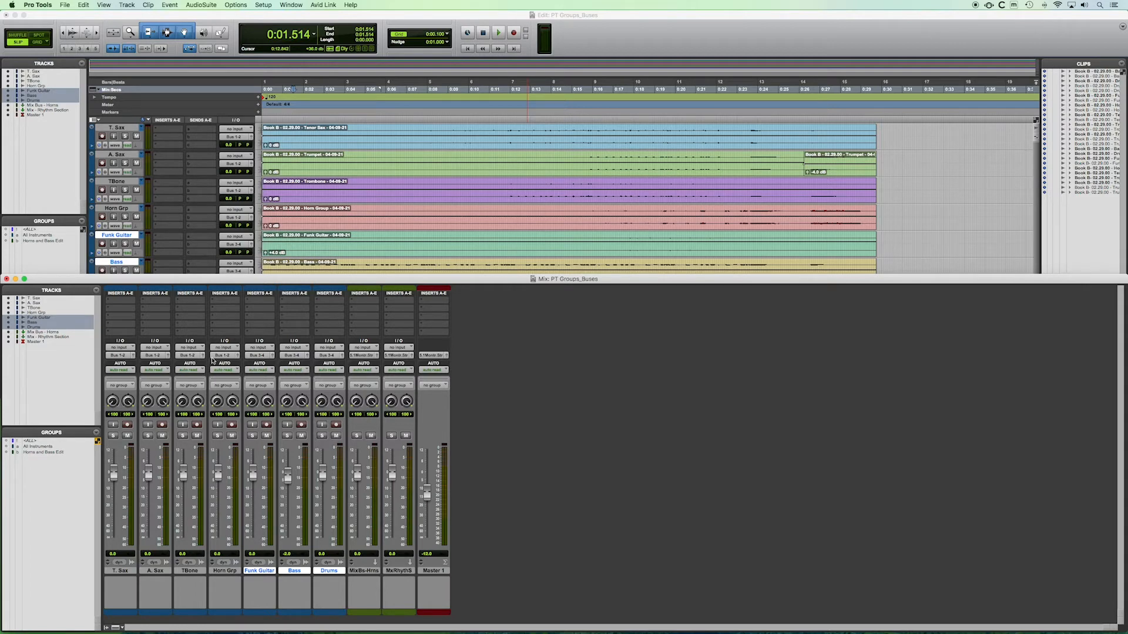
click(207, 13)
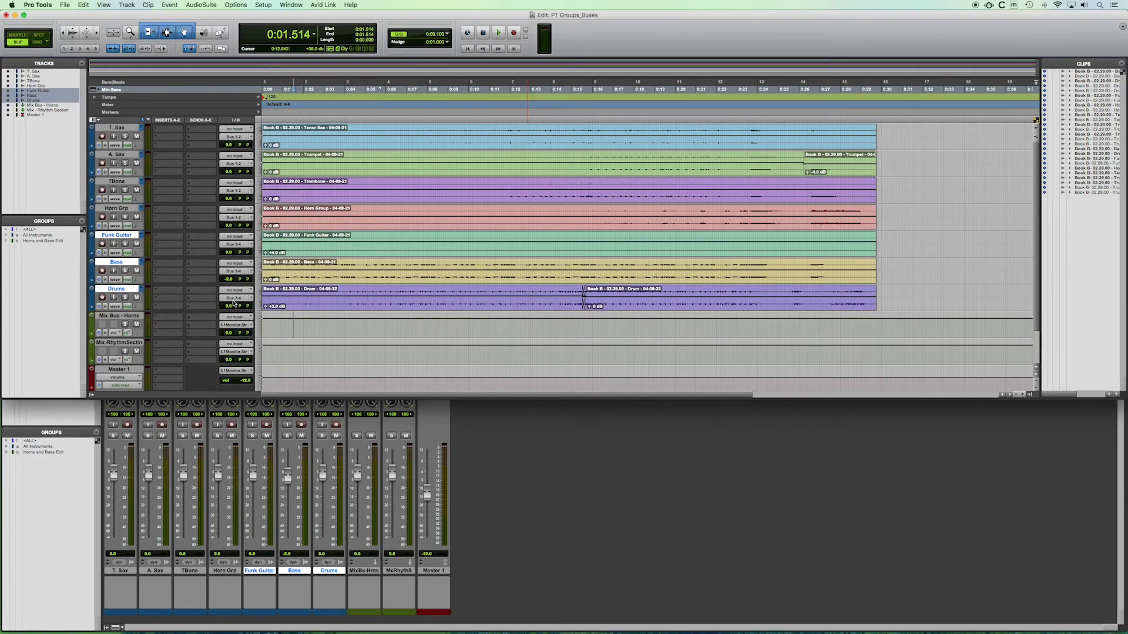
click(503, 451)
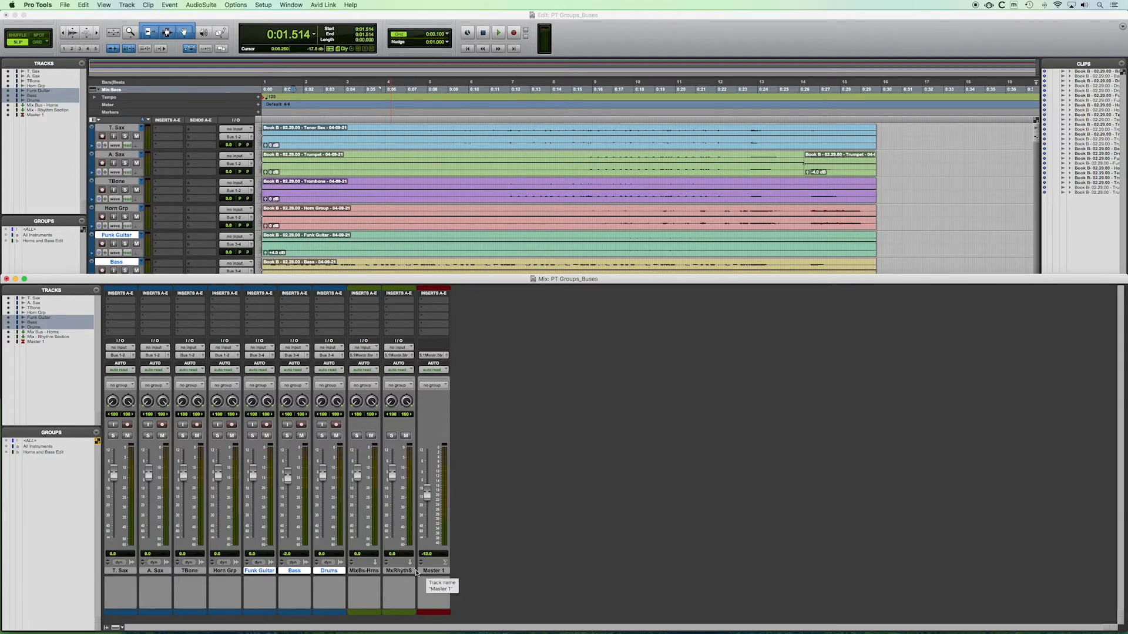
Step: Set the Mix Bus - Horns input to Bus 1-2 (Stereo) and its output to 5.1 Monitor.Stereo (Stereo) -> ADAT 1-2
click(362, 571)
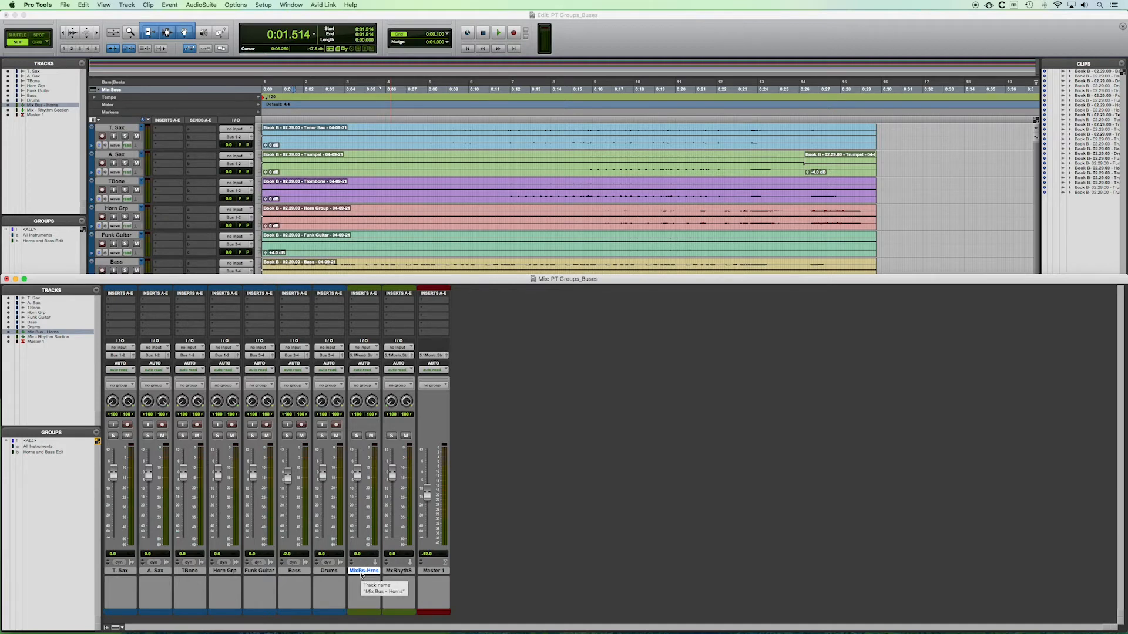
click(367, 348)
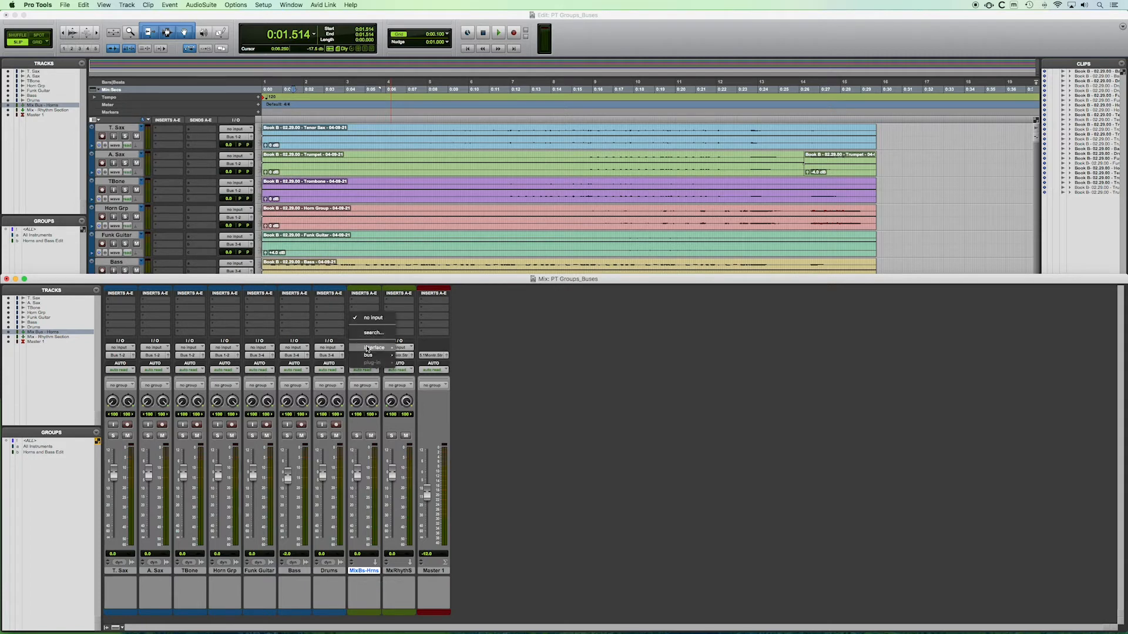
mouse_move(360, 351)
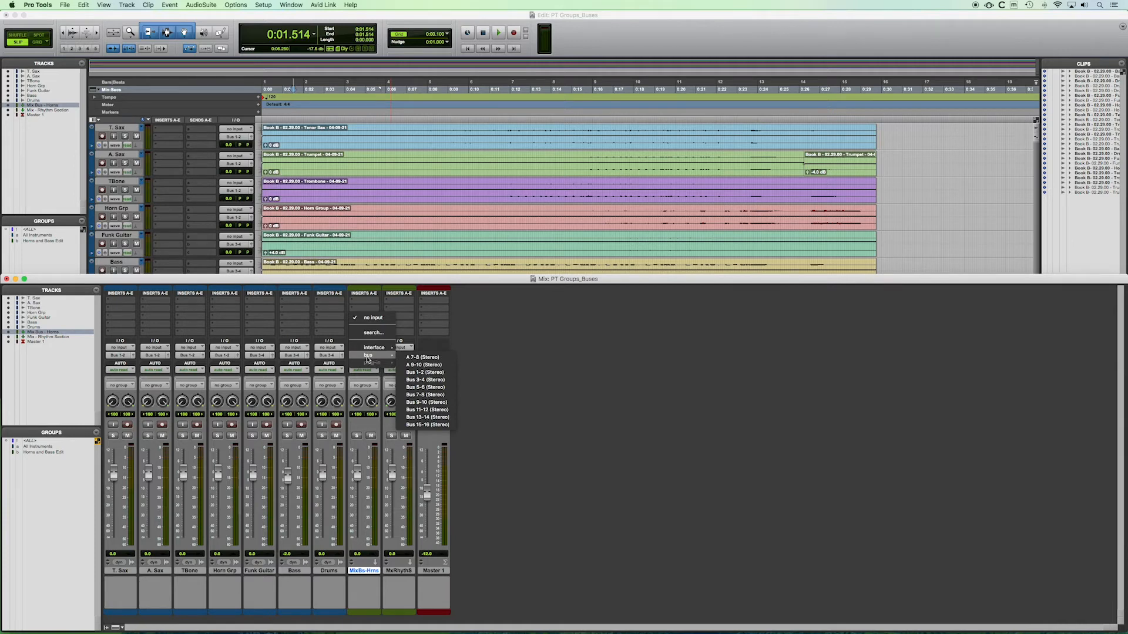
click(418, 372)
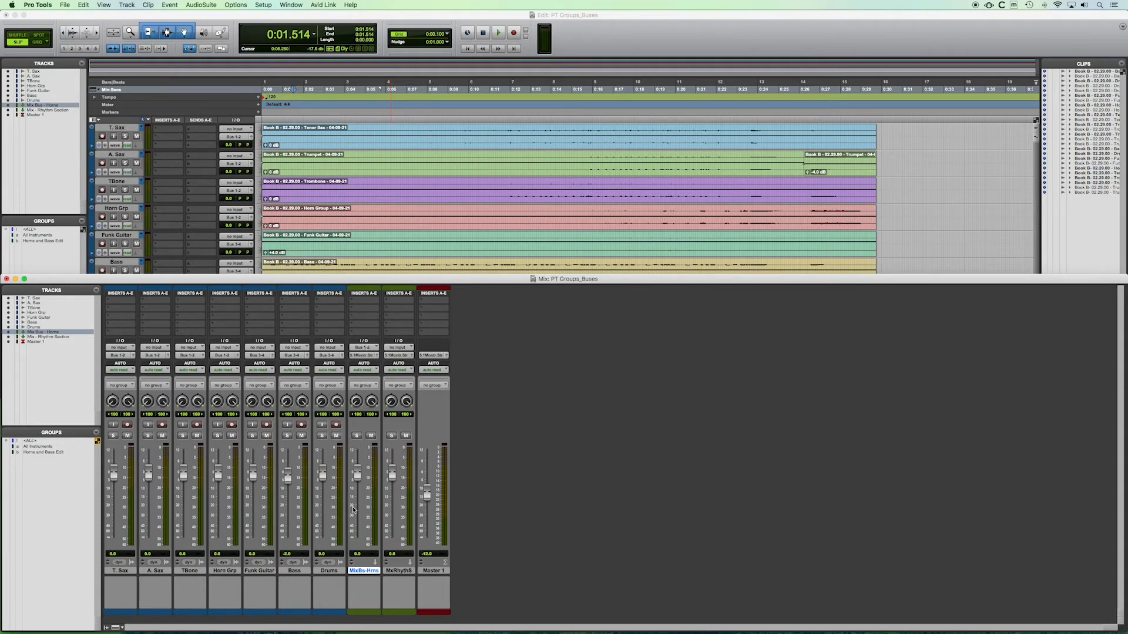
click(372, 356)
mouse_move(375, 356)
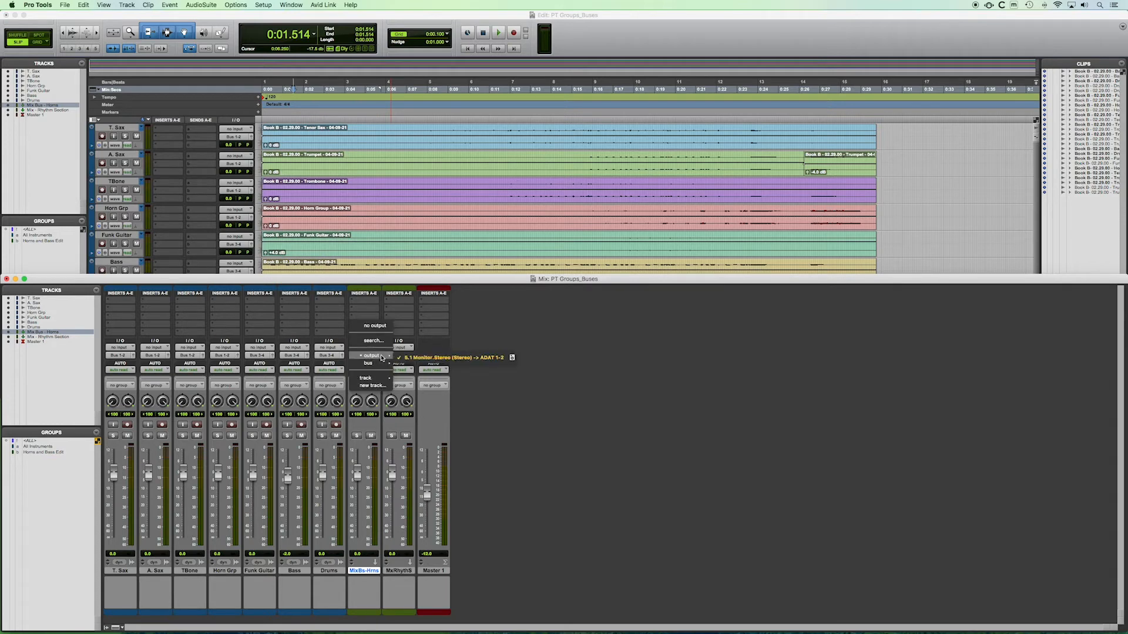
click(505, 357)
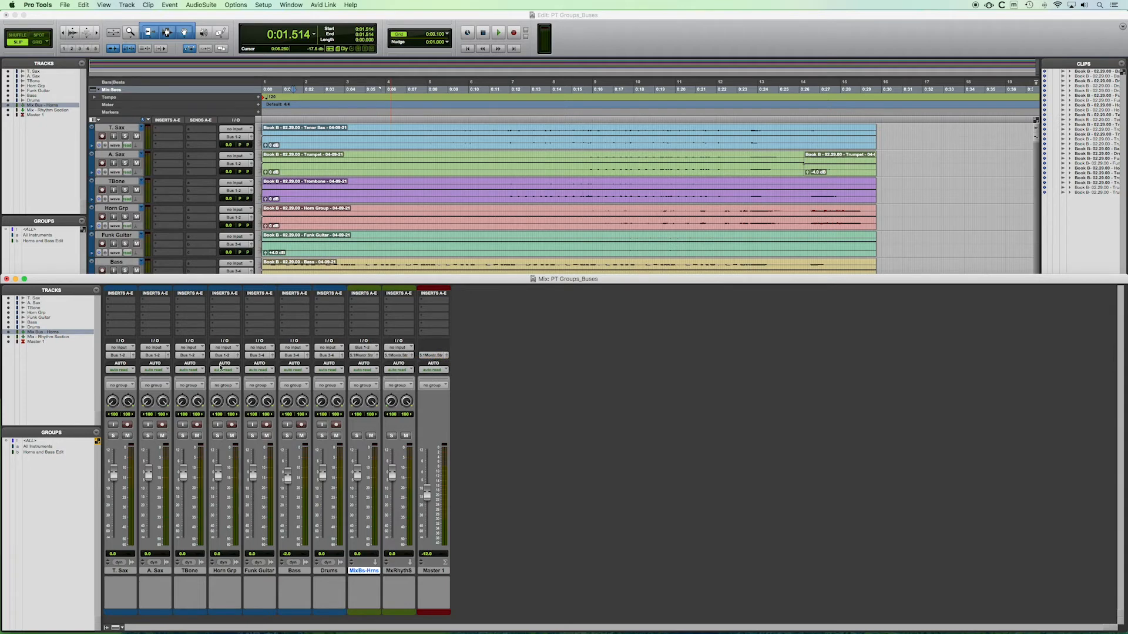
Step: Select the Funk Guitar through Drums tracks and set the Mix - Rhythm Section input to Bus 3-4 (Stereo)
click(260, 571)
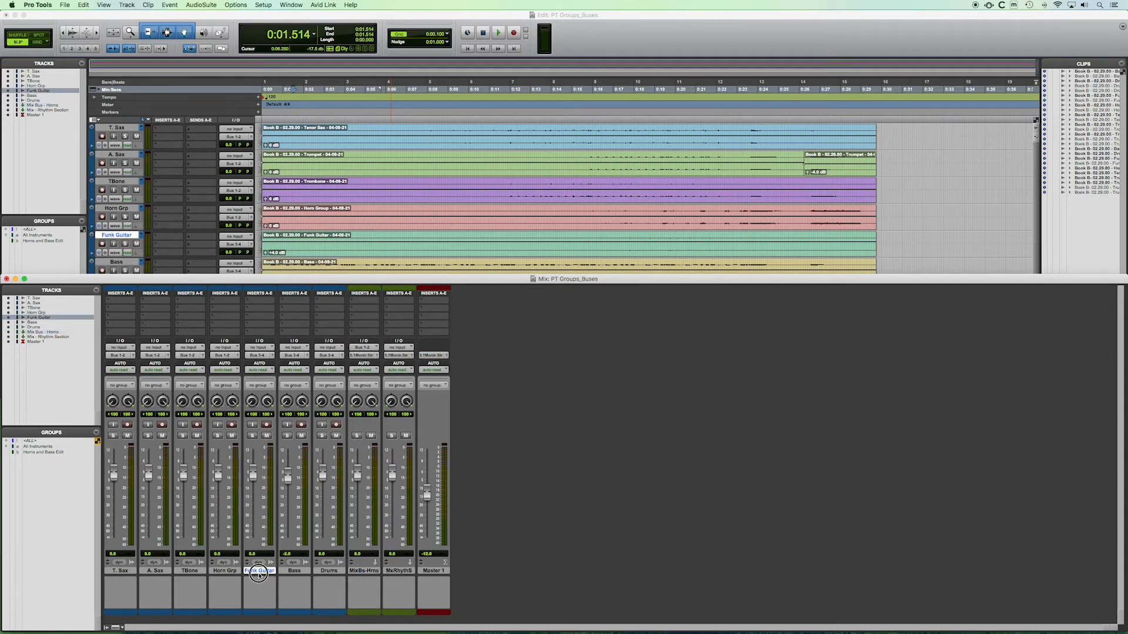
shift+click(327, 571)
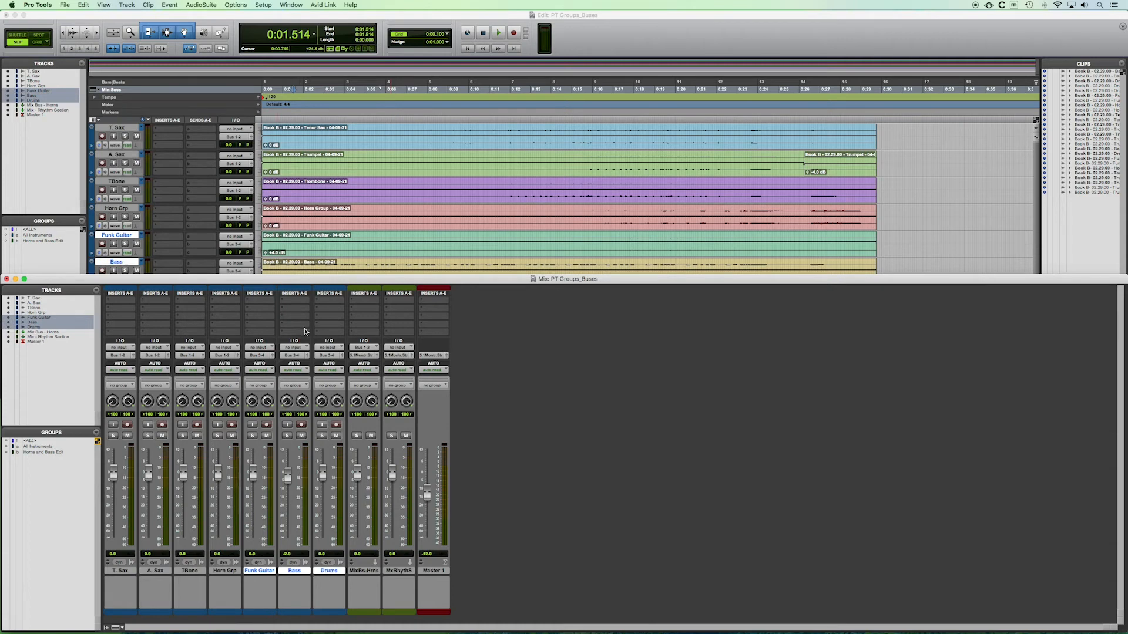
click(394, 348)
mouse_move(412, 355)
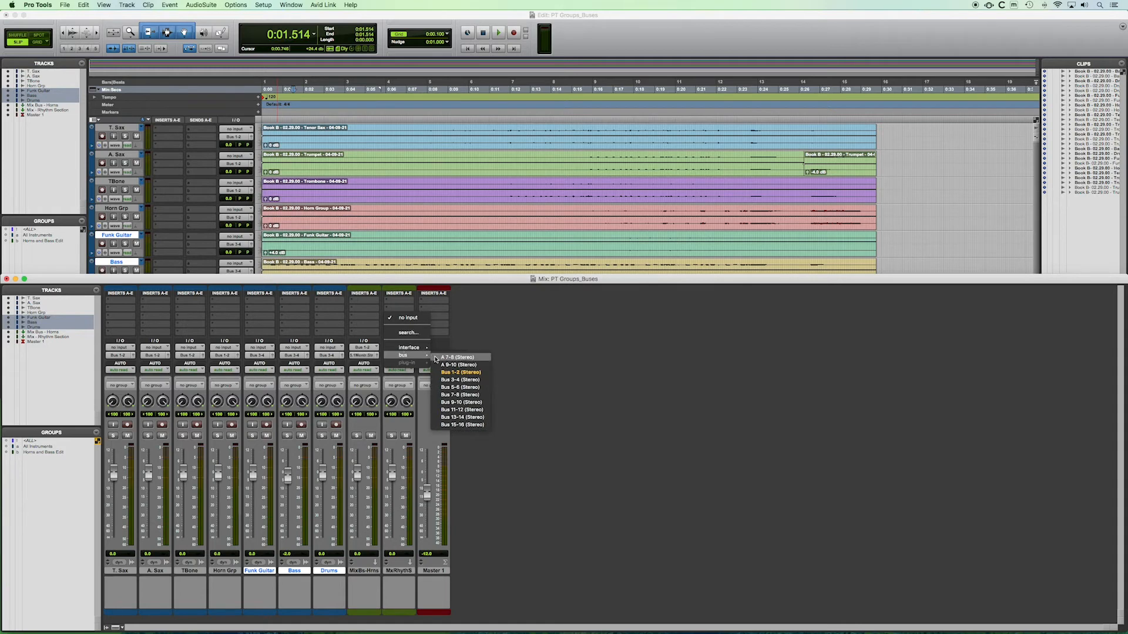
click(456, 380)
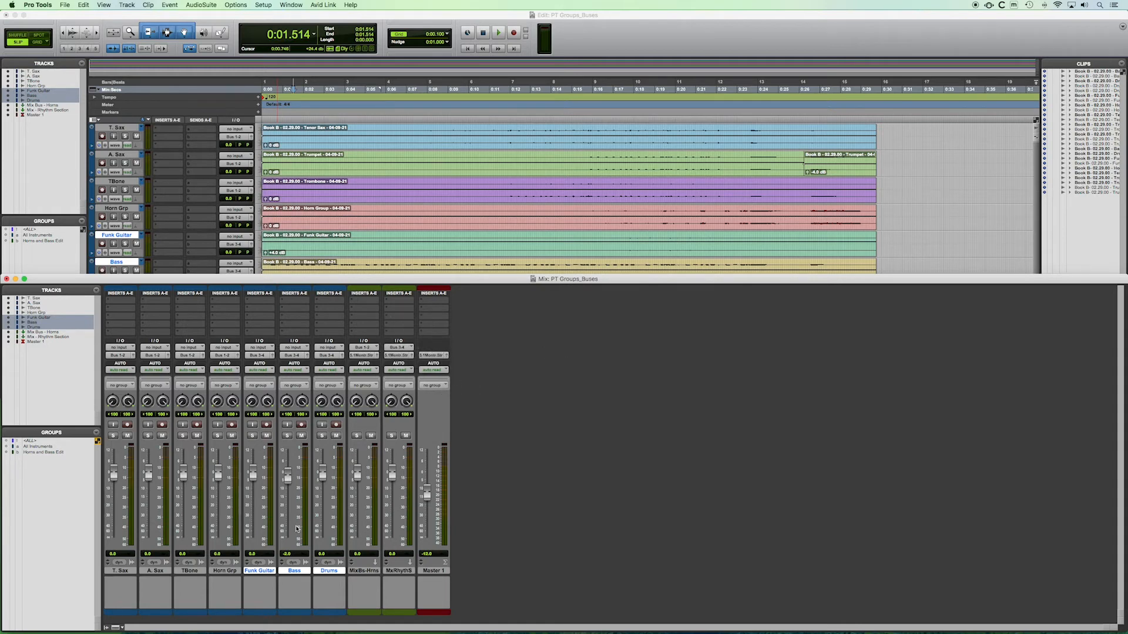
Step: Return the playback position to the start of the session and mute the Mix - Rhythm Section track
click(120, 570)
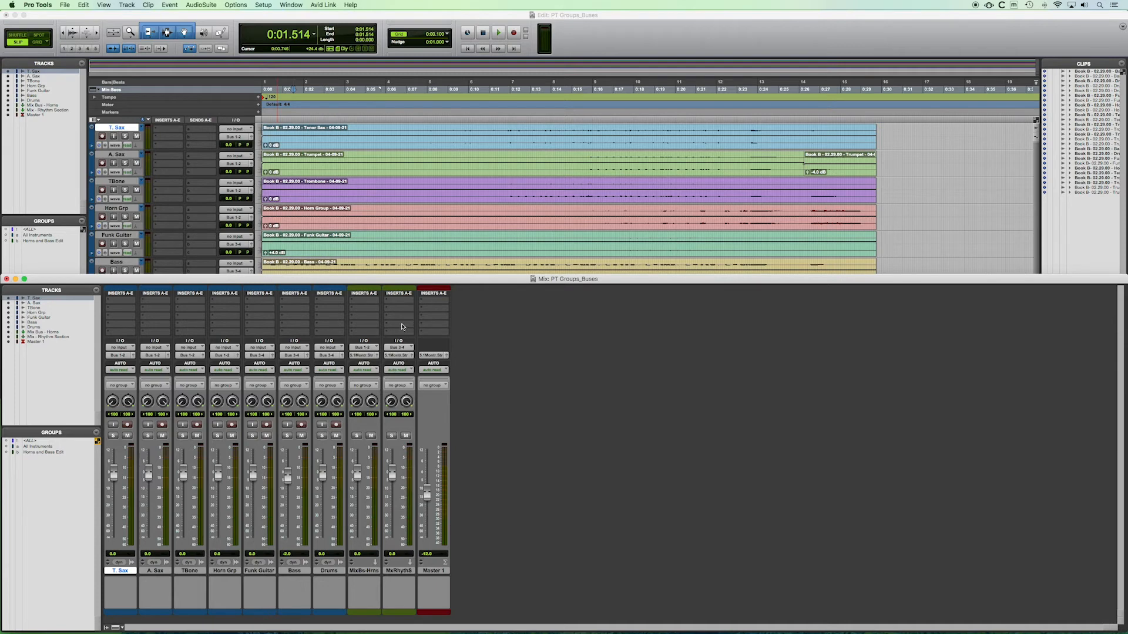
click(400, 573)
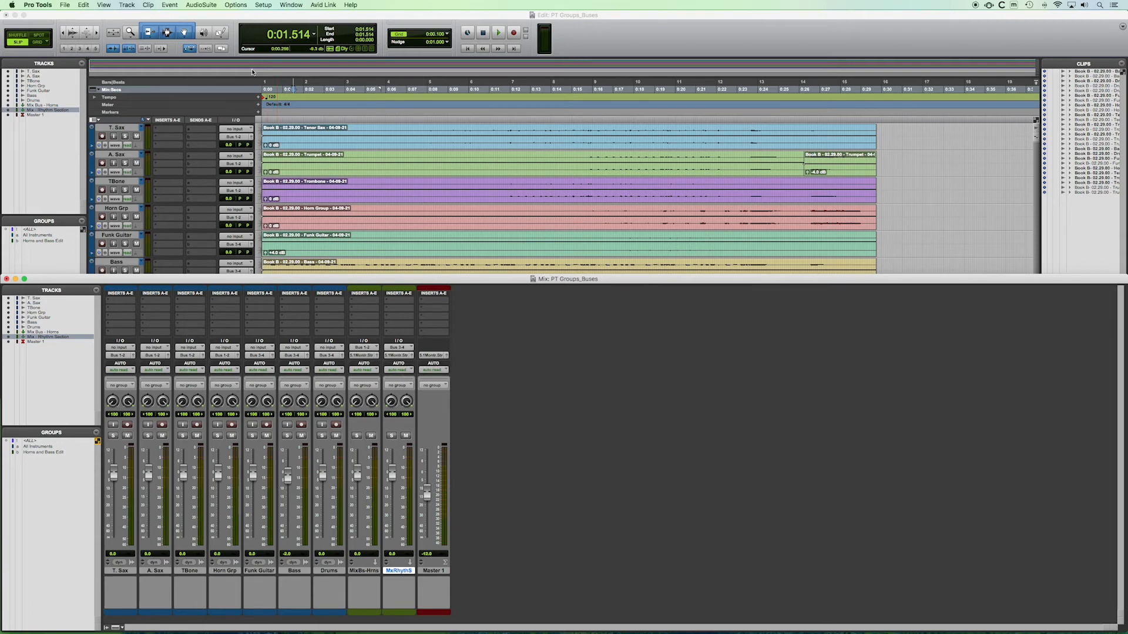
click(231, 18)
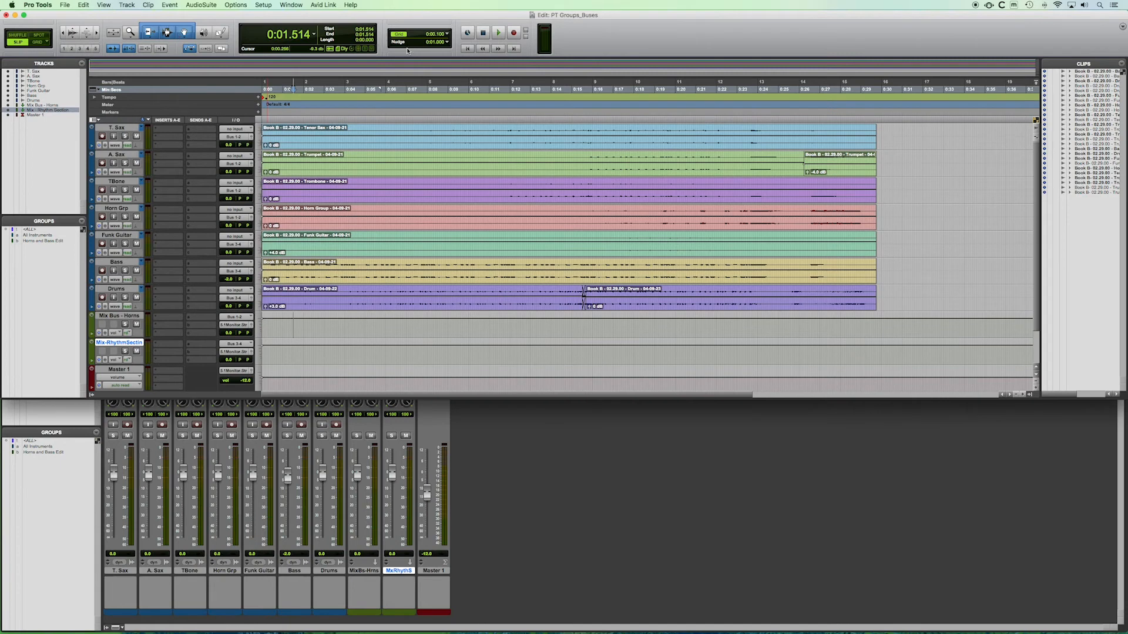
click(467, 49)
click(502, 463)
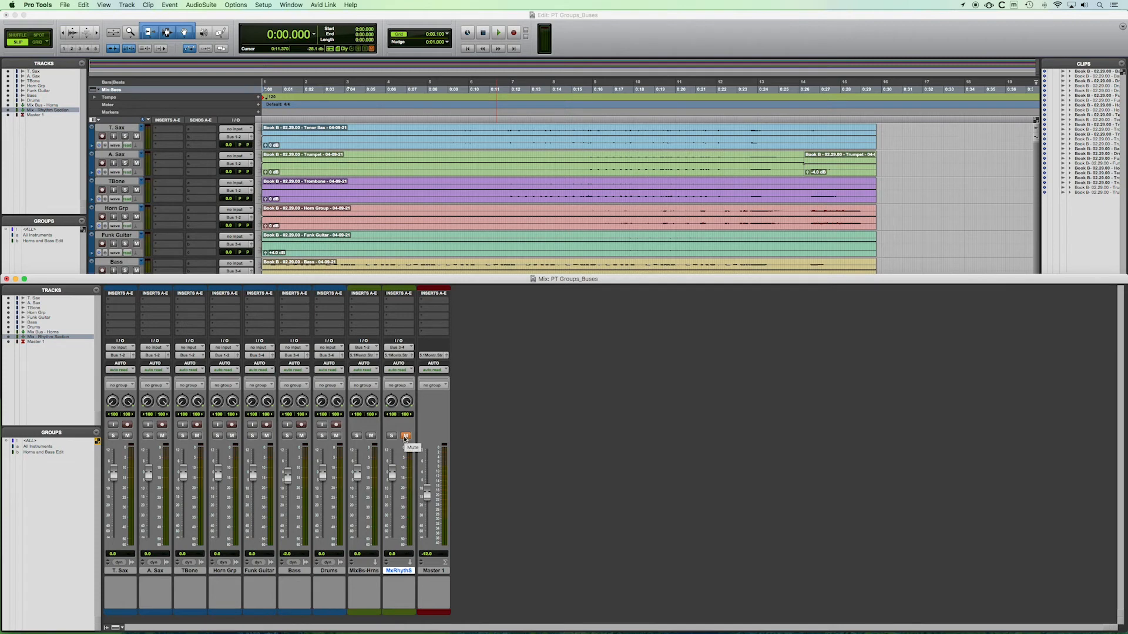
Step: Play the session with the rhythm section bus muted to audition the horn bus alone, and stop playback
click(255, 15)
key(space)
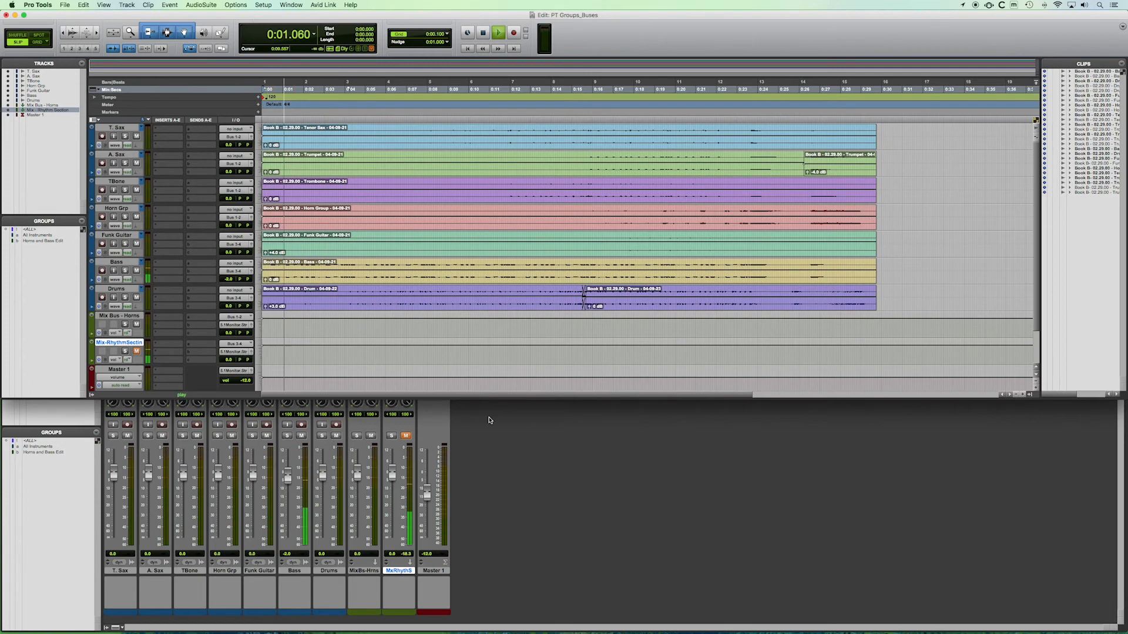
click(286, 508)
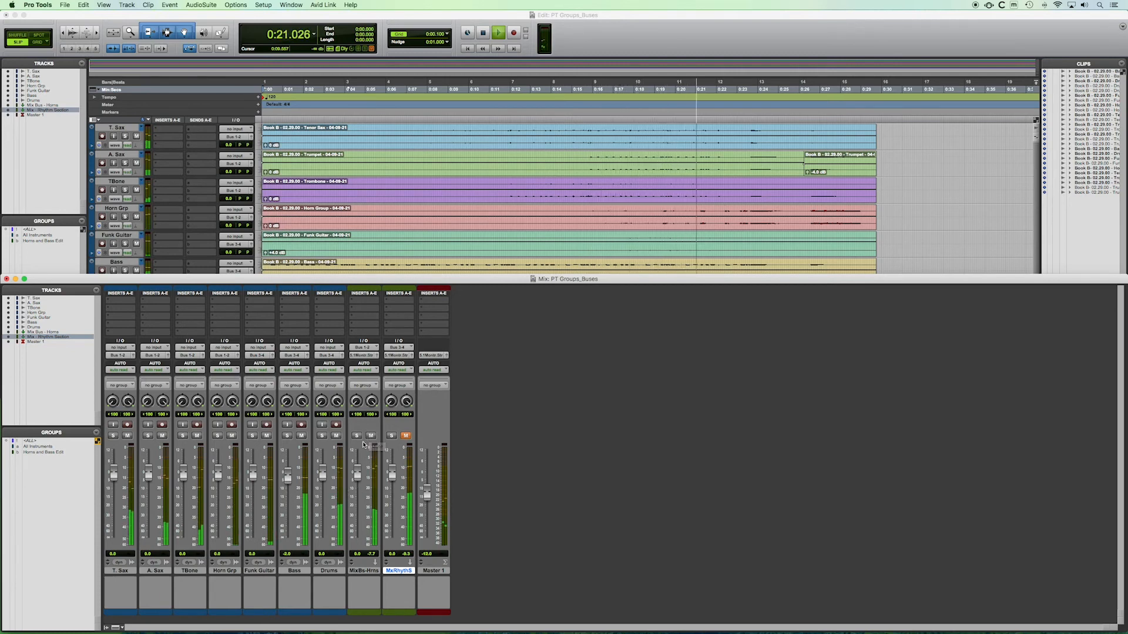
key(space)
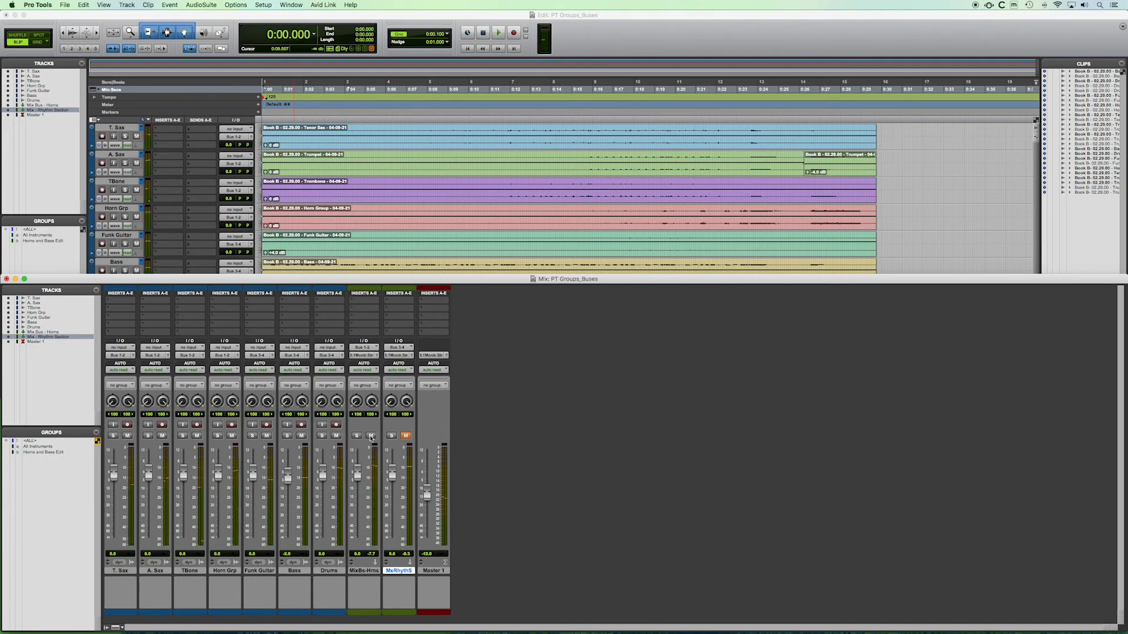
Step: Play the session to compare the mix with only the horn bus muted, with neither bus muted and with both buses muted, and stop playback
click(370, 437)
key(space)
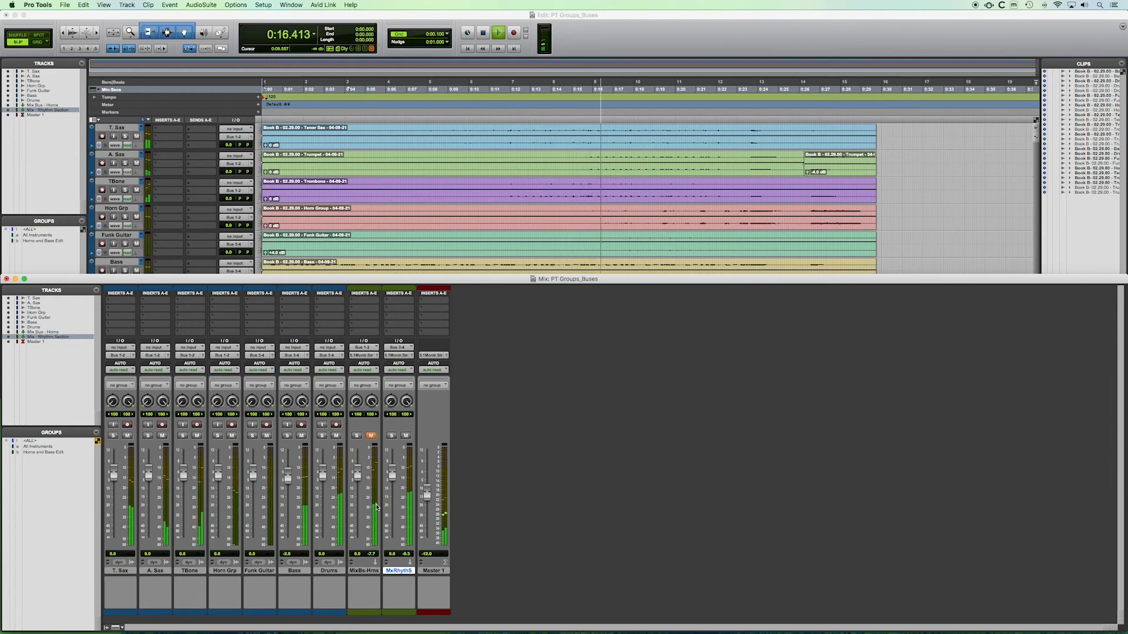
click(371, 436)
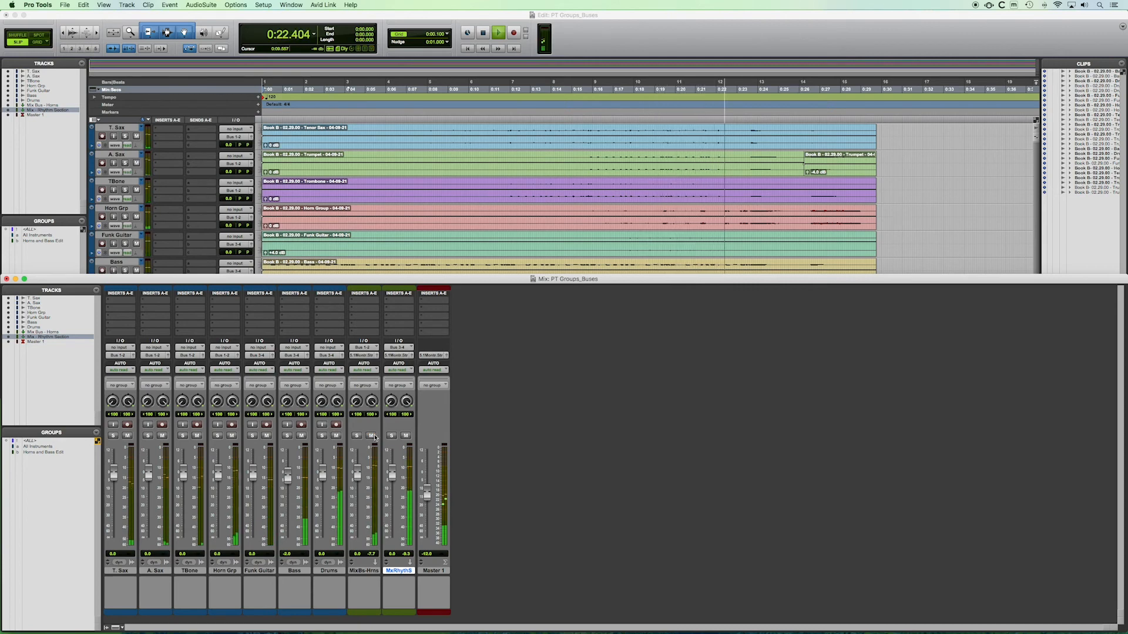
click(372, 436)
click(406, 436)
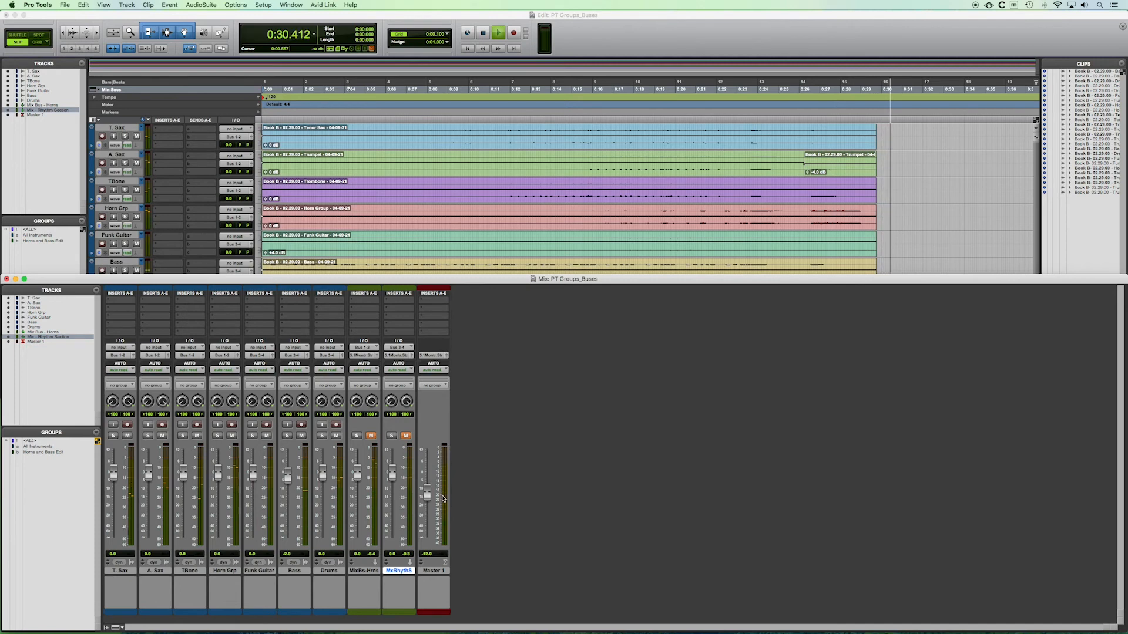
key(space)
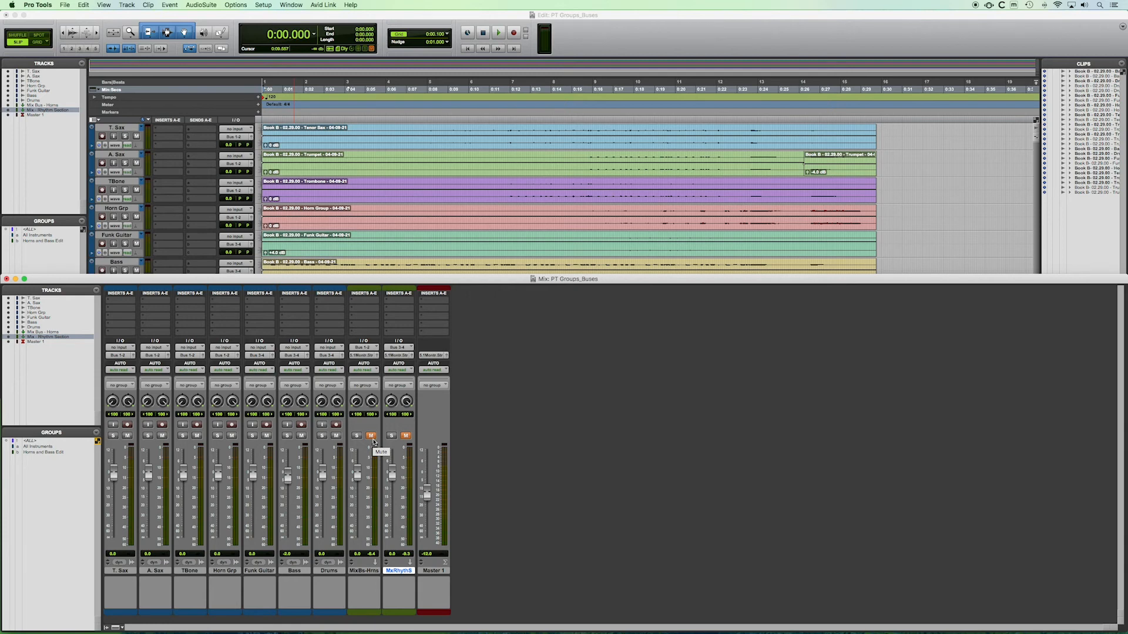
Step: Unmute both Mix Bus - Horns and Mix - Rhythm Section, and select the horn bus track
click(370, 436)
click(405, 436)
click(365, 570)
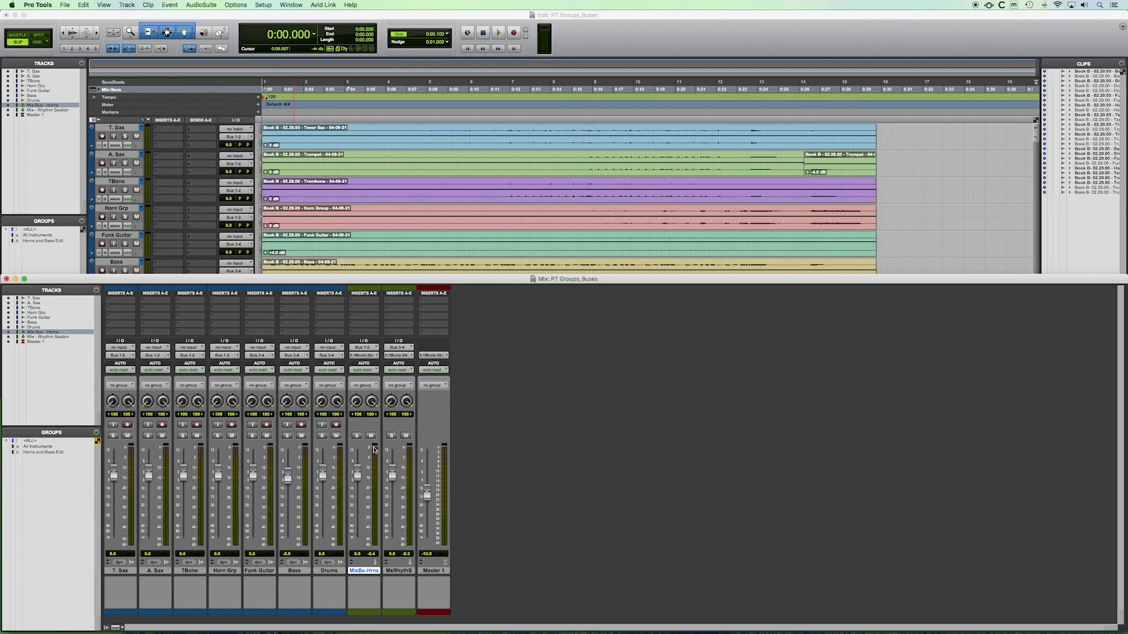
Step: During playback, lower the Mix Bus - Horns fader slightly and the Mix - Rhythm Section fader much further, and stop playback
key(space)
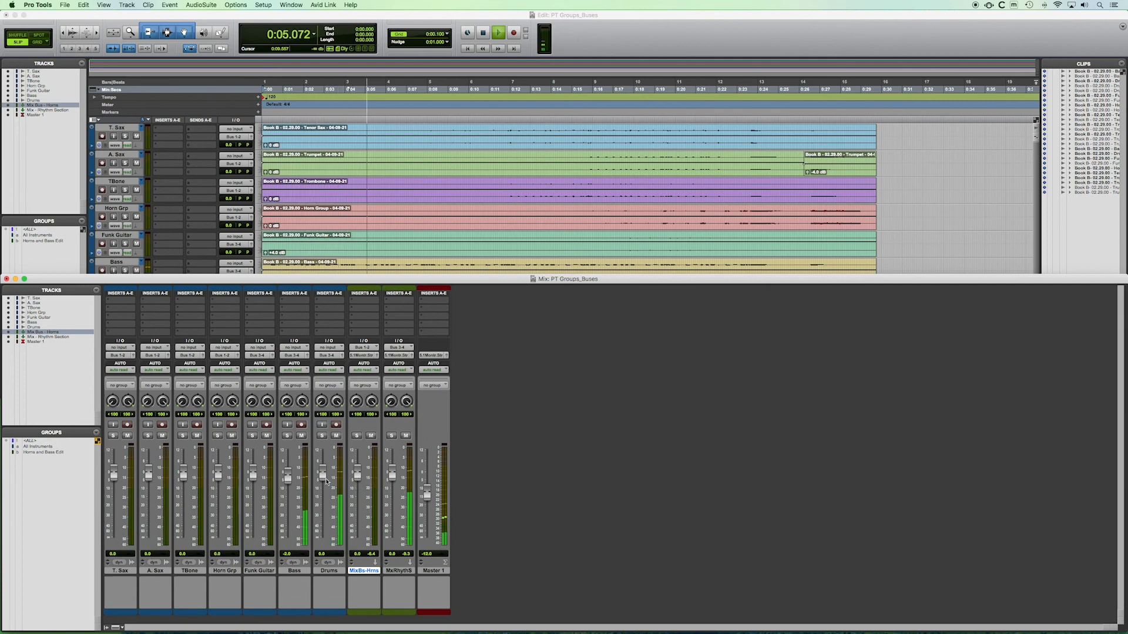
drag(358, 473, 386, 524)
key(space)
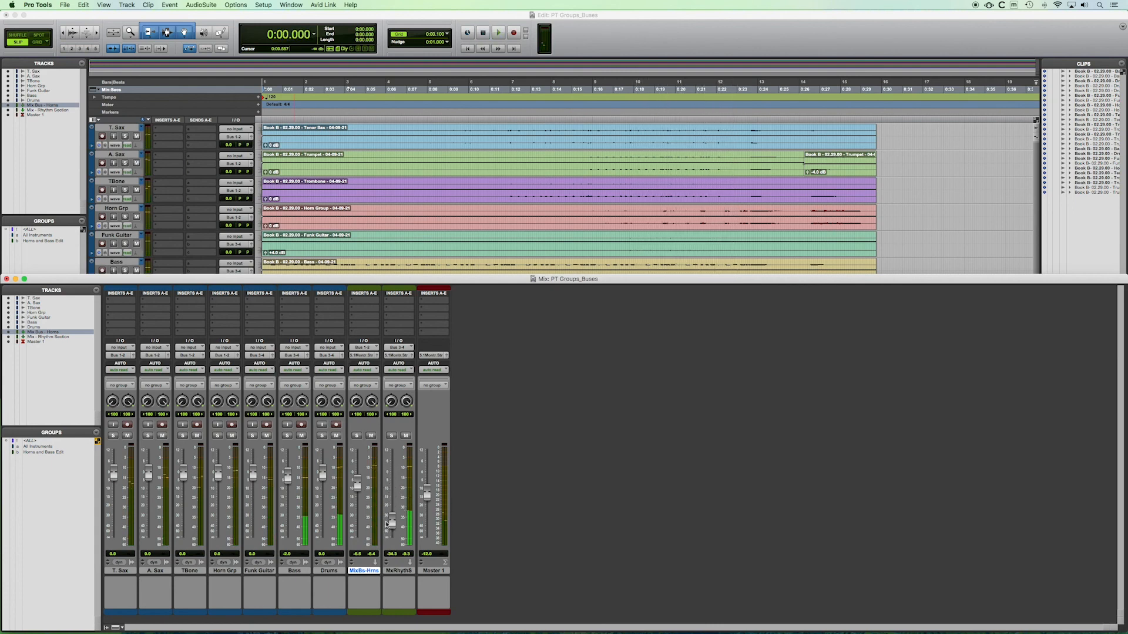